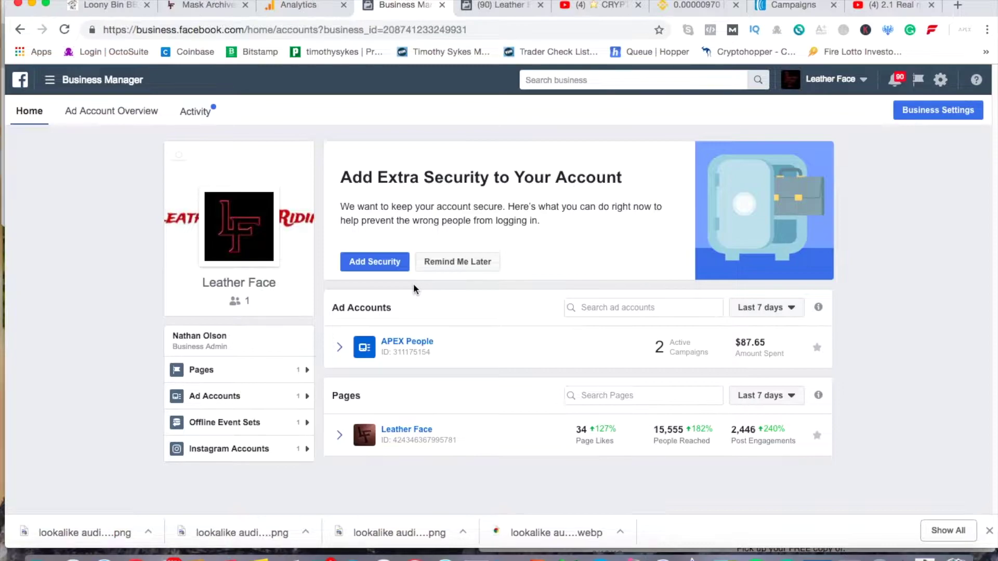
# Step: Open the Audiences page of the APEX People ad account
pyautogui.moveTo(601, 436)
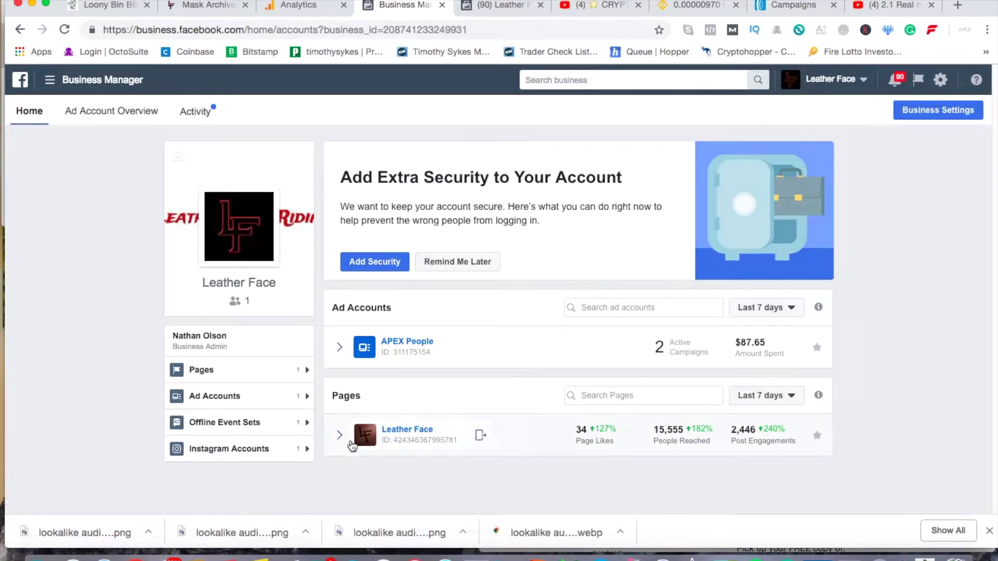
pyautogui.click(50, 80)
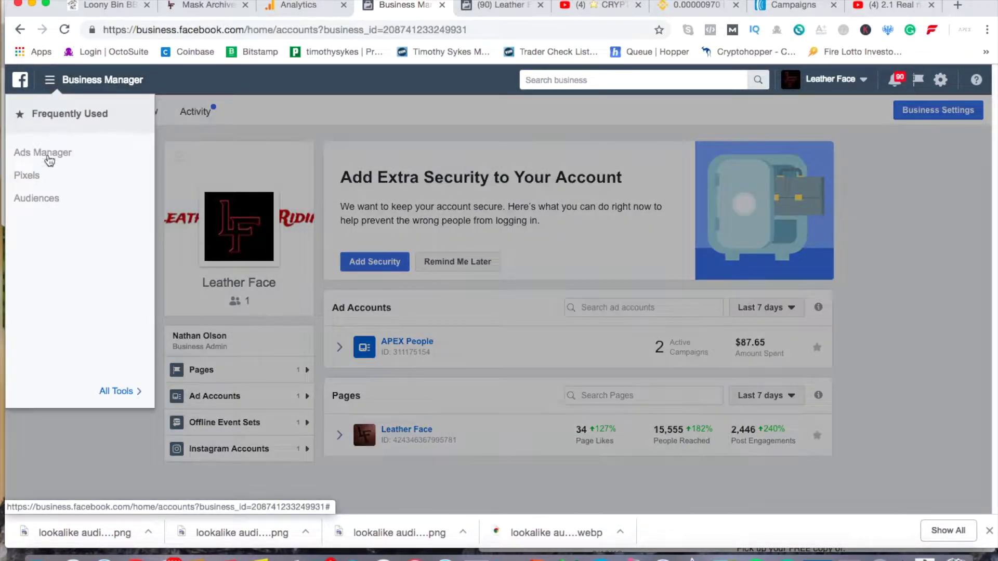
pyautogui.click(45, 197)
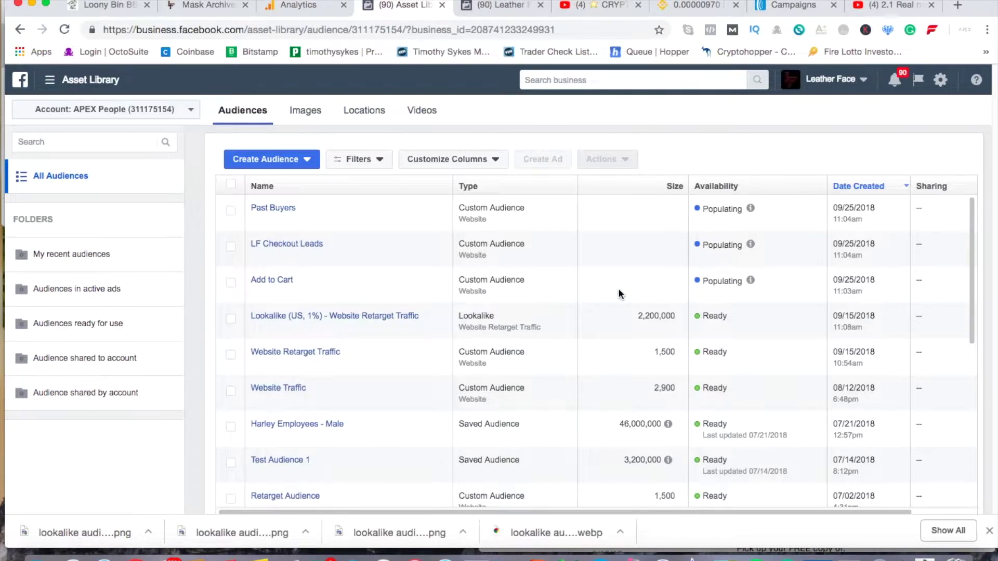
# Step: Look through the existing custom, saved and lookalike audiences, and search the list for lookalike
pyautogui.scroll(-3, 617, 419)
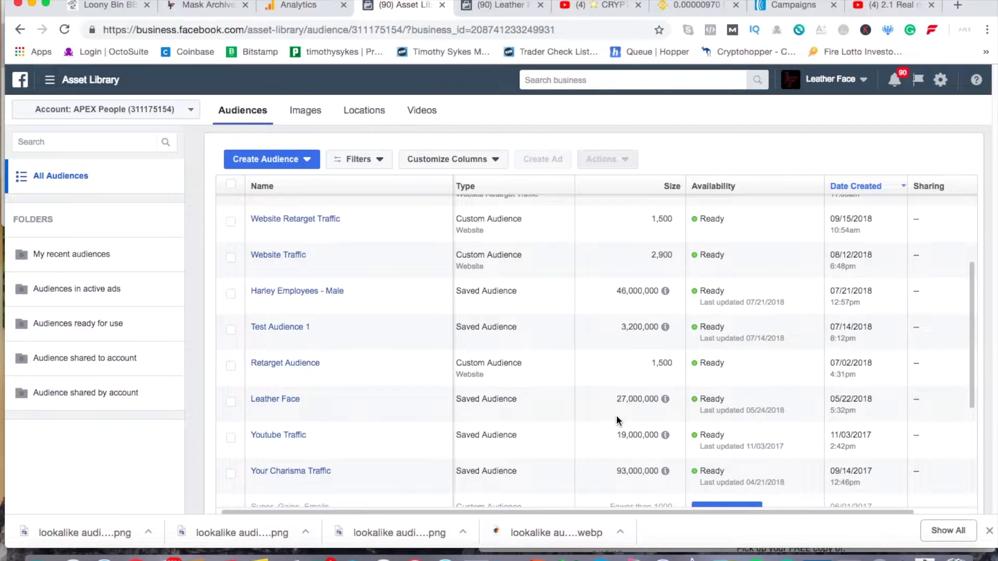
pyautogui.scroll(3, 616, 415)
pyautogui.scroll(2, 616, 415)
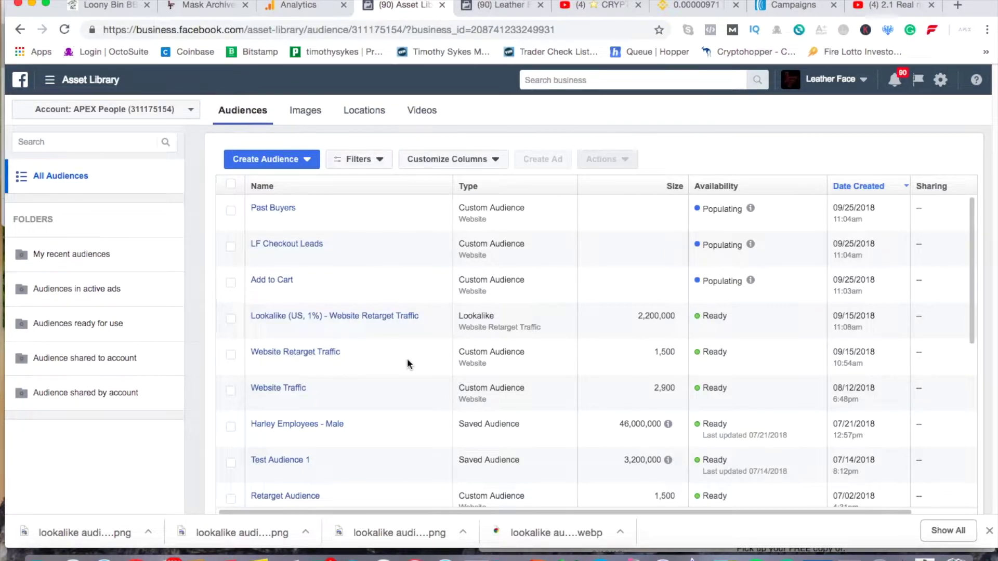
pyautogui.scroll(-1, 407, 362)
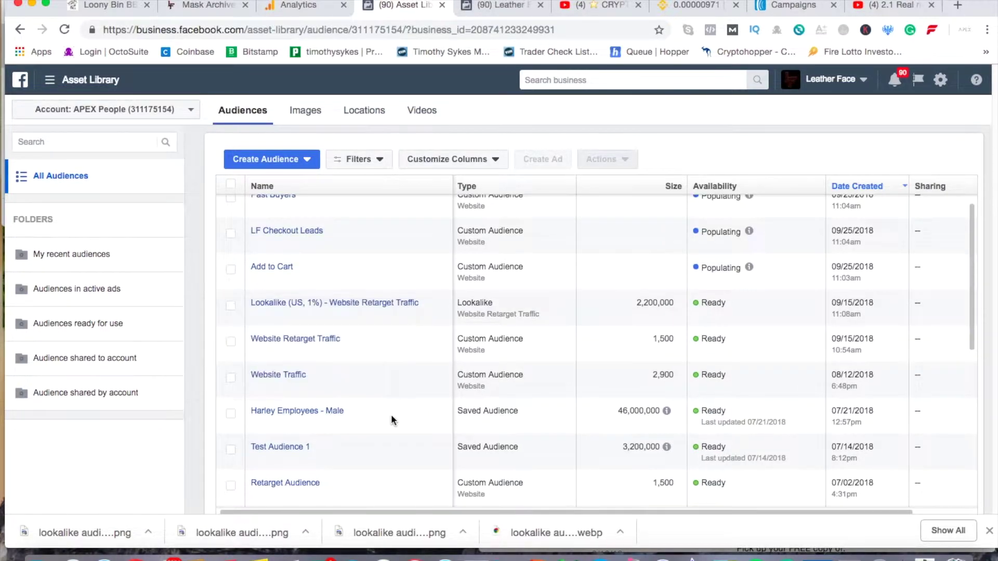
pyautogui.scroll(-1, 416, 420)
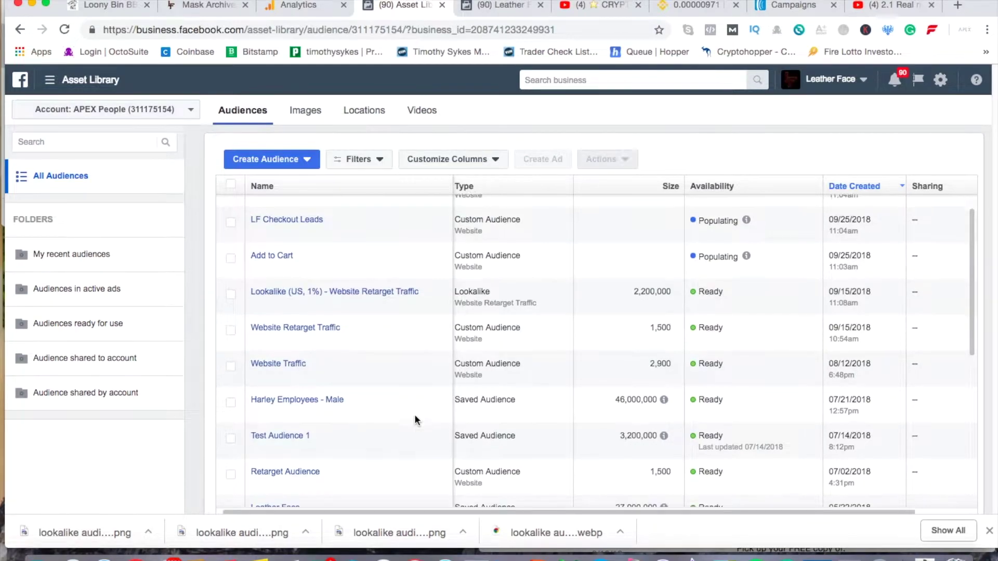
pyautogui.scroll(-2, 415, 420)
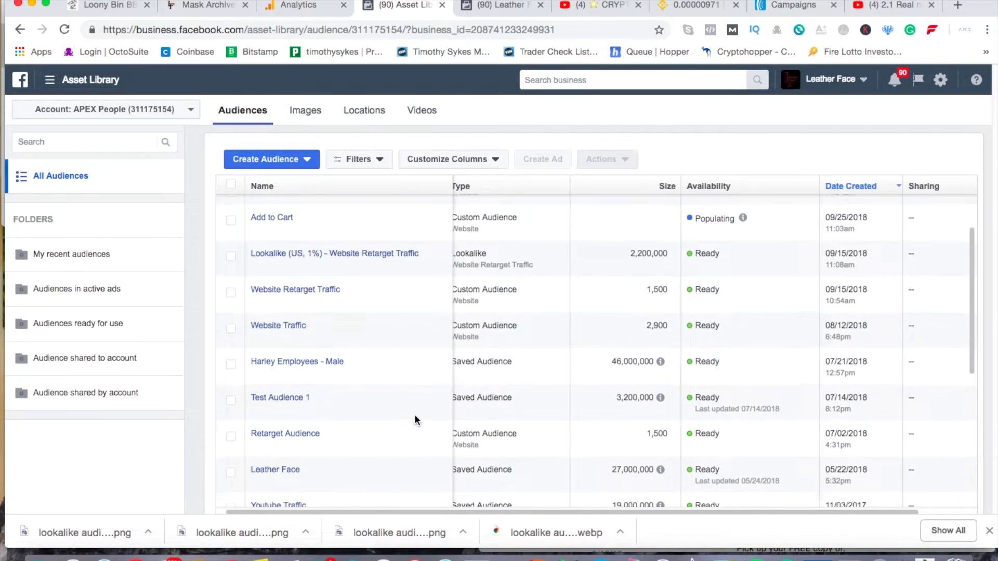
pyautogui.scroll(3, 415, 420)
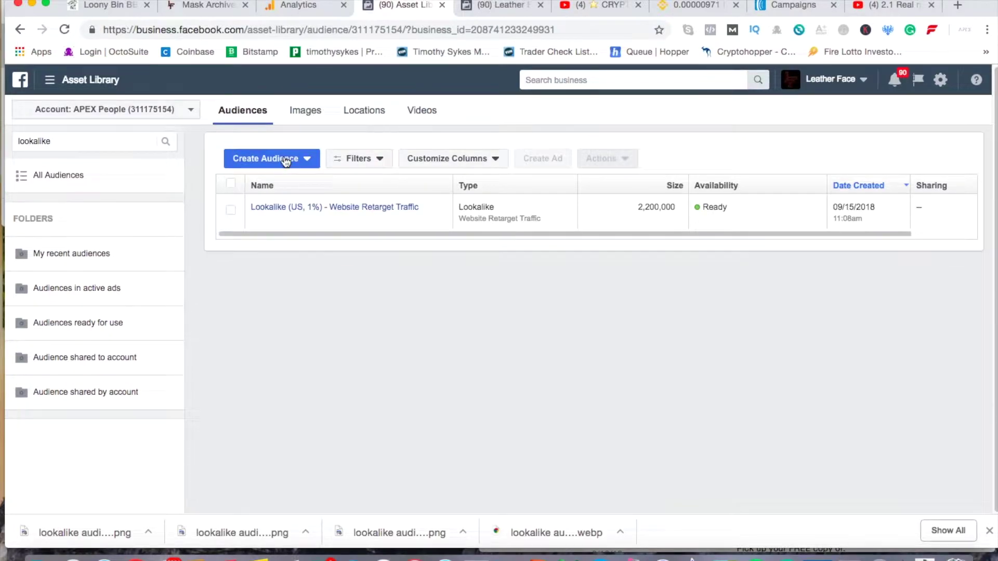
# Step: Start a new lookalike audience with the Leather Face page as its source
pyautogui.click(286, 159)
pyautogui.click(276, 204)
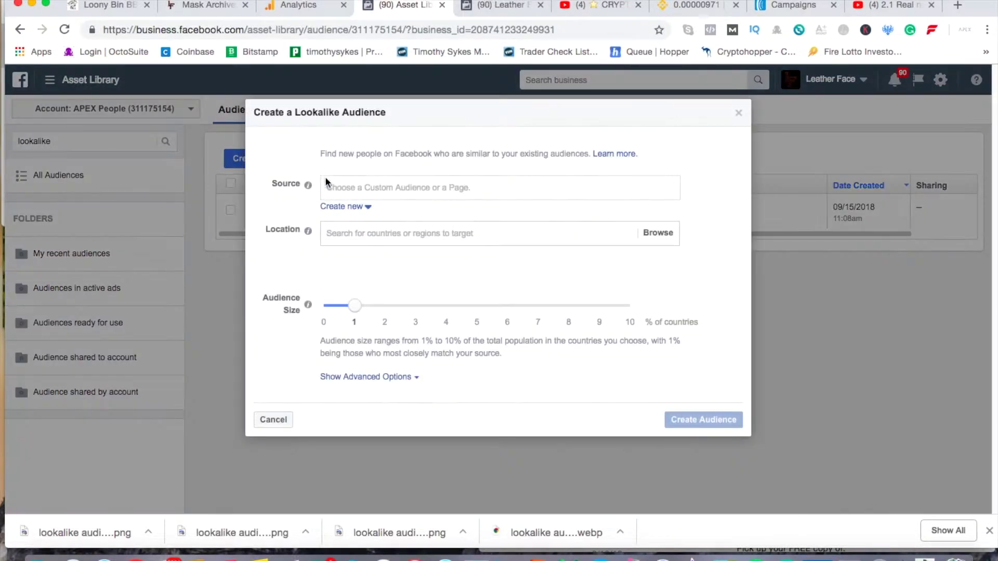
pyautogui.click(356, 192)
pyautogui.click(353, 317)
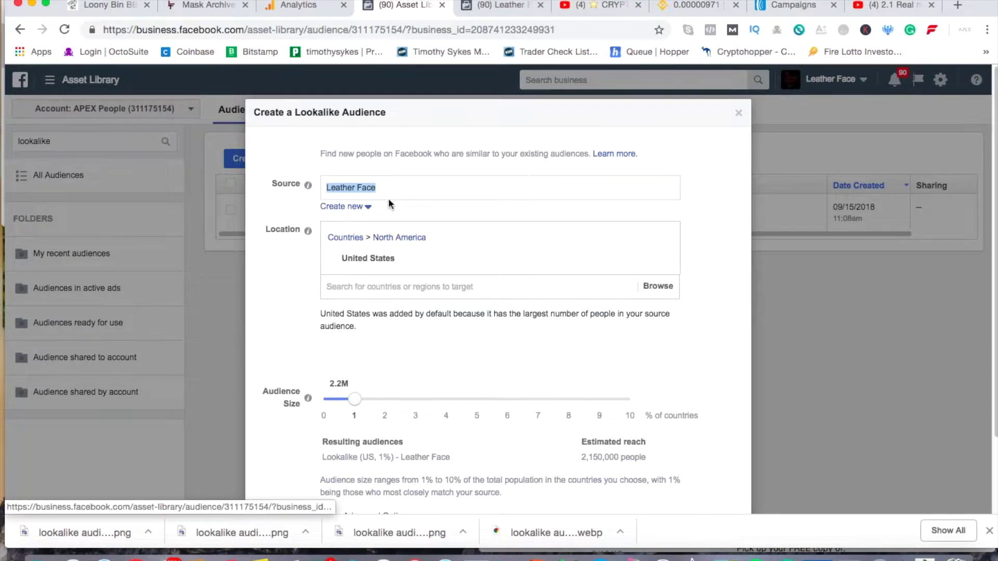
pyautogui.click(399, 190)
pyautogui.click(351, 219)
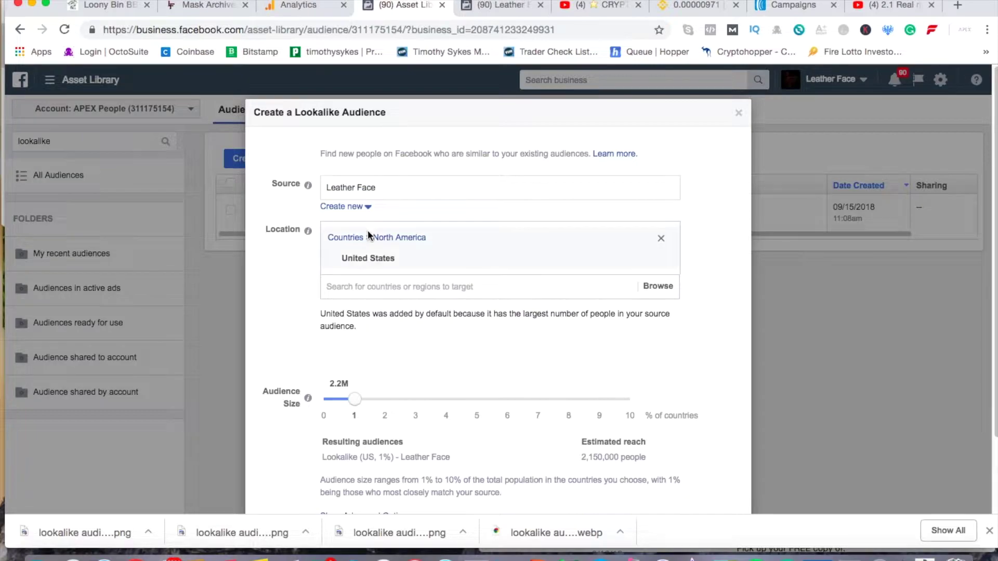
# Step: Try an audience size of 10% for the lookalike, and return it to 1%
pyautogui.moveTo(373, 260)
pyautogui.scroll(-2, 408, 387)
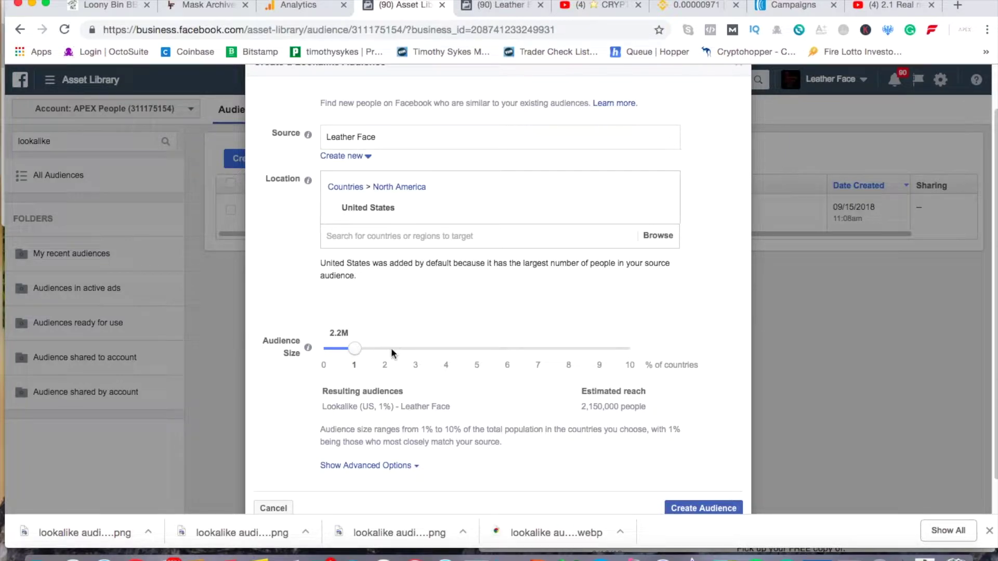
pyautogui.moveTo(381, 356); pyautogui.dragTo(650, 353)
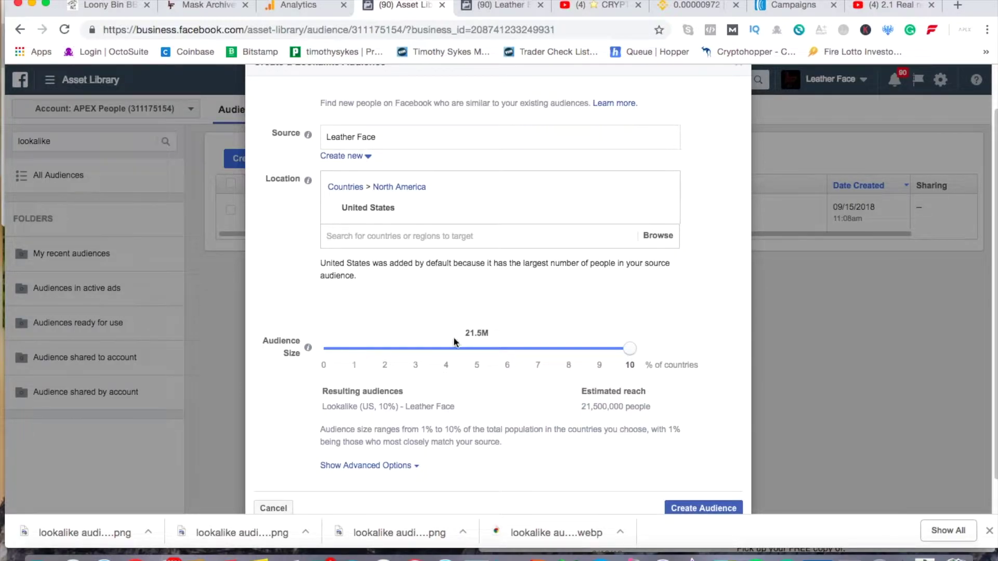
pyautogui.moveTo(630, 348); pyautogui.dragTo(355, 347)
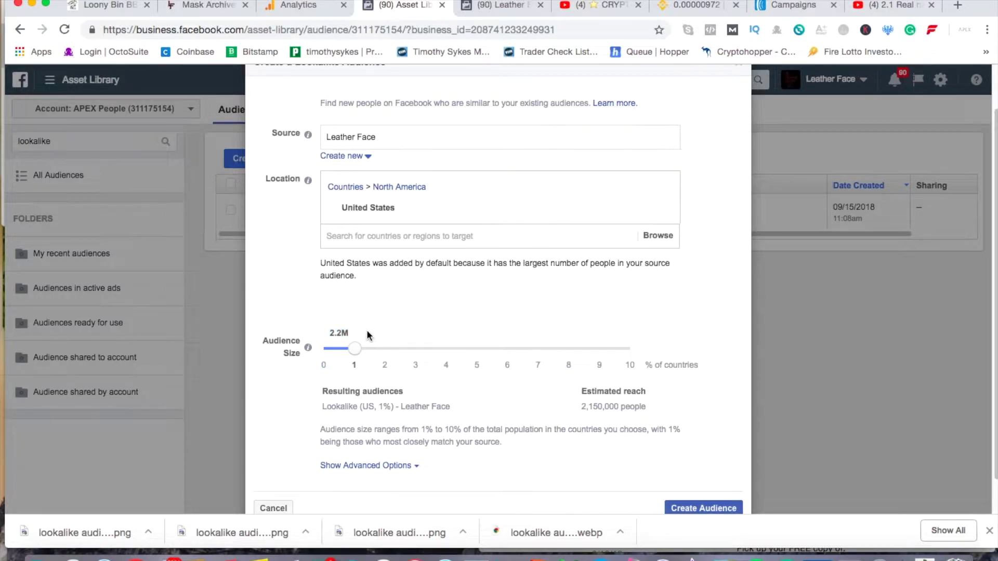
# Step: Create the 1% United States lookalike audience from the Leather Face page
pyautogui.scroll(1, 510, 271)
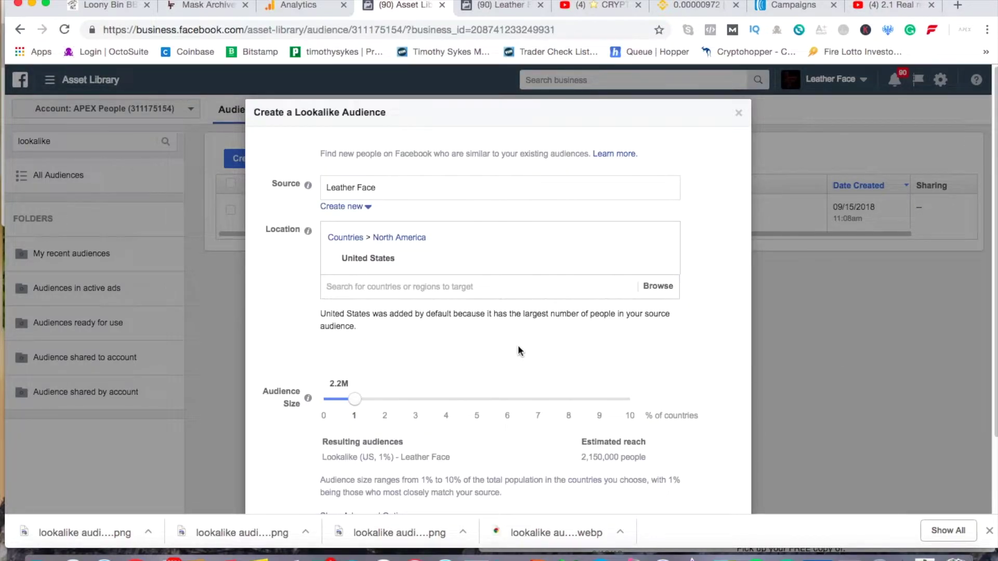
pyautogui.scroll(-2, 529, 320)
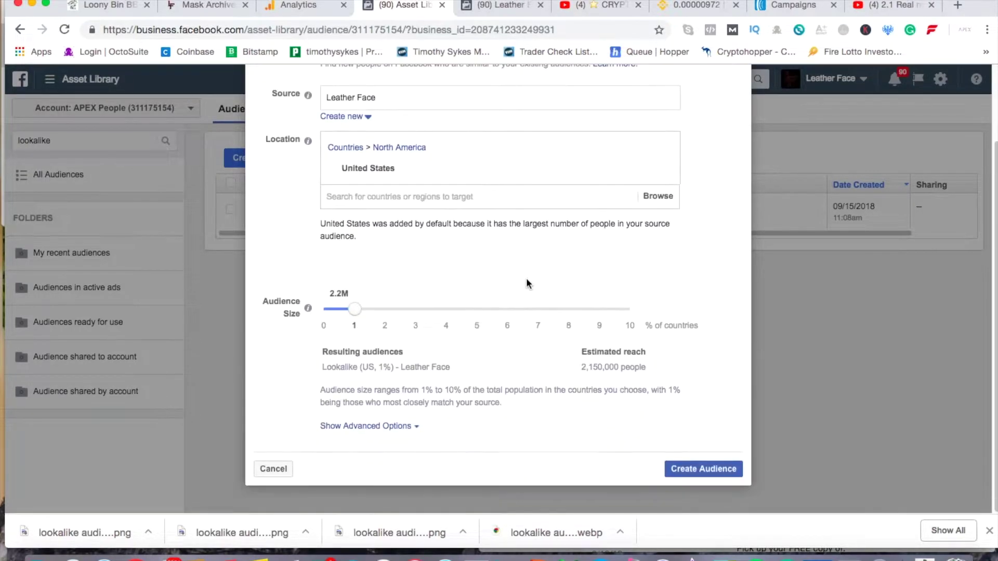
pyautogui.click(699, 471)
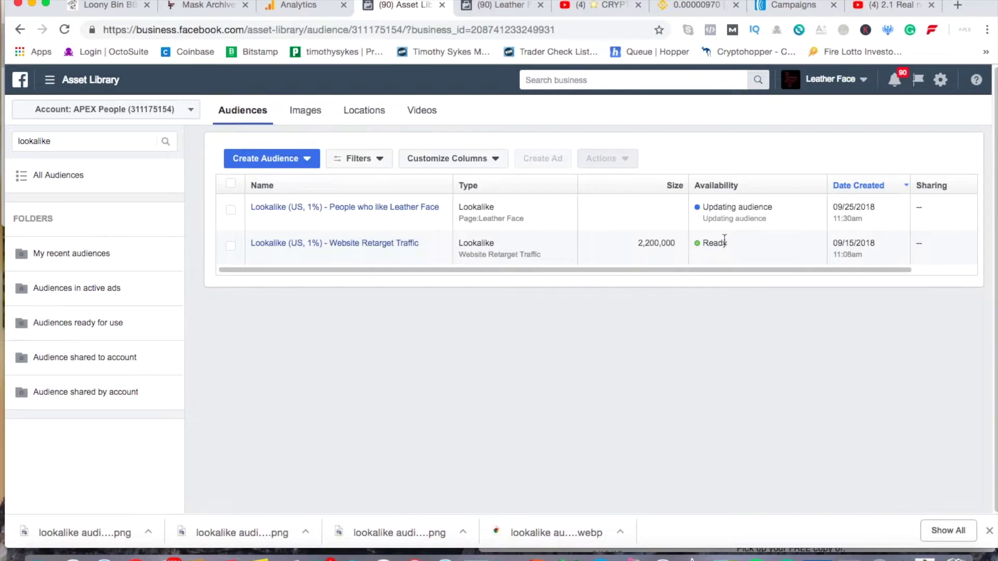
# Step: Start an ad from the Website Retarget Traffic lookalike audience, and close the campaign creation page without choosing anything
pyautogui.moveTo(719, 244); pyautogui.dragTo(654, 243)
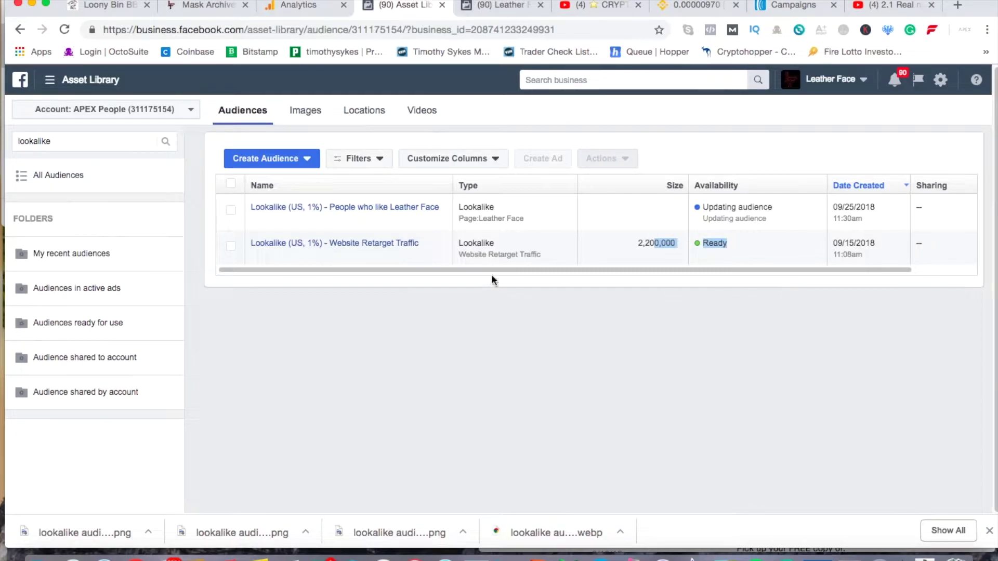
pyautogui.click(231, 245)
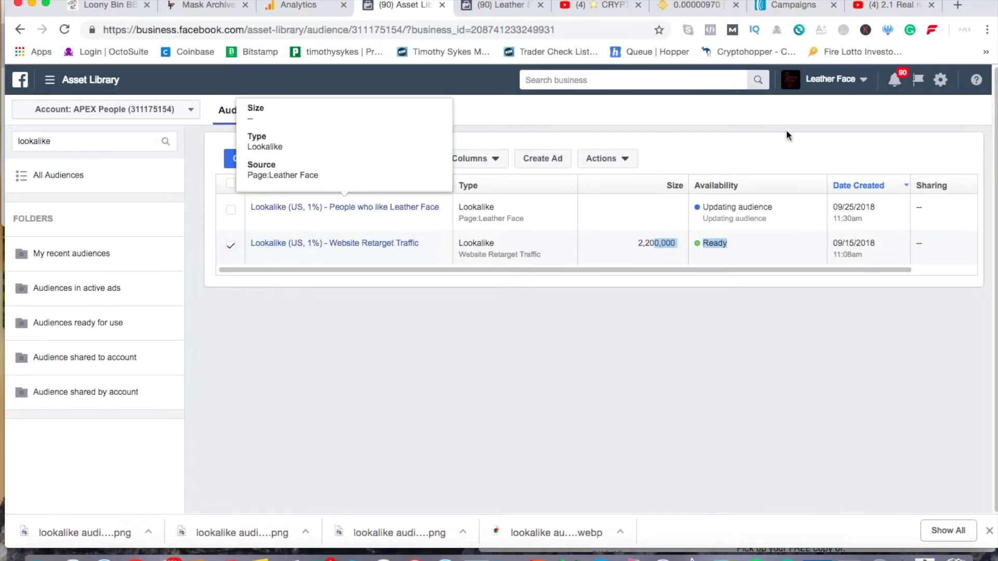
pyautogui.click(553, 158)
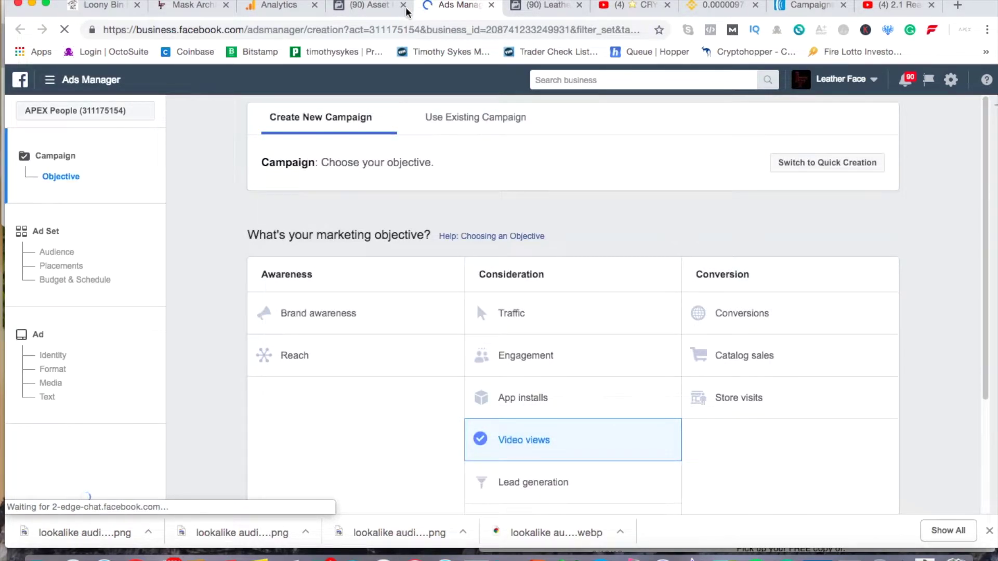
pyautogui.press('super+w')
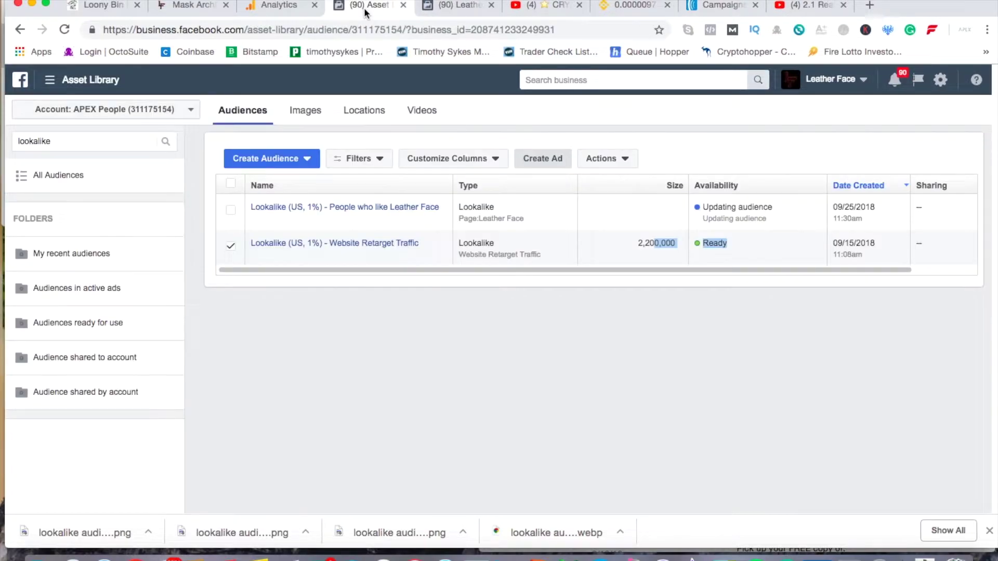
# Step: Open Ads Manager and compare the budget and results of the "What is a LF Mask?" and "Are you tired of endlessly digging around" campaigns
pyautogui.click(55, 84)
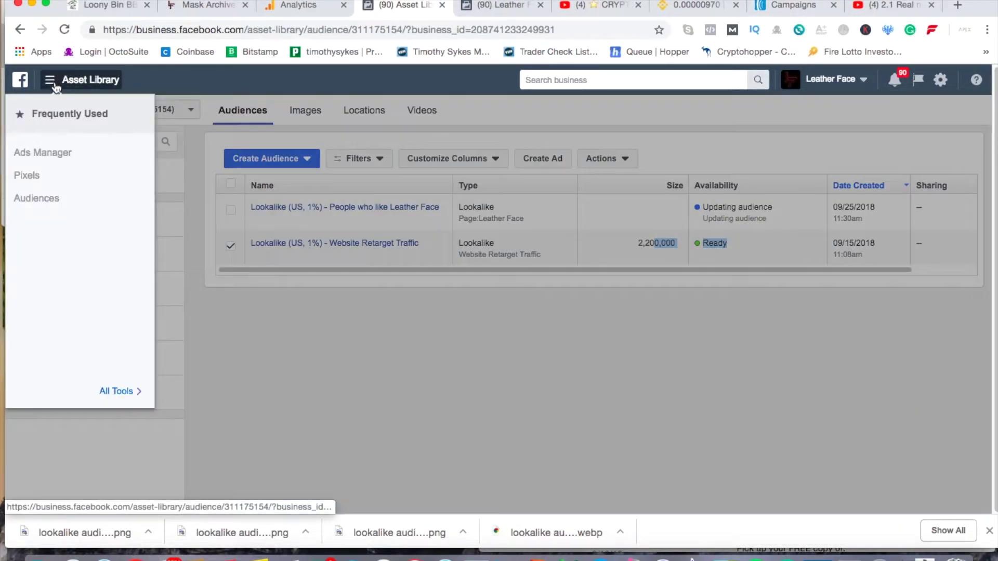
pyautogui.click(44, 152)
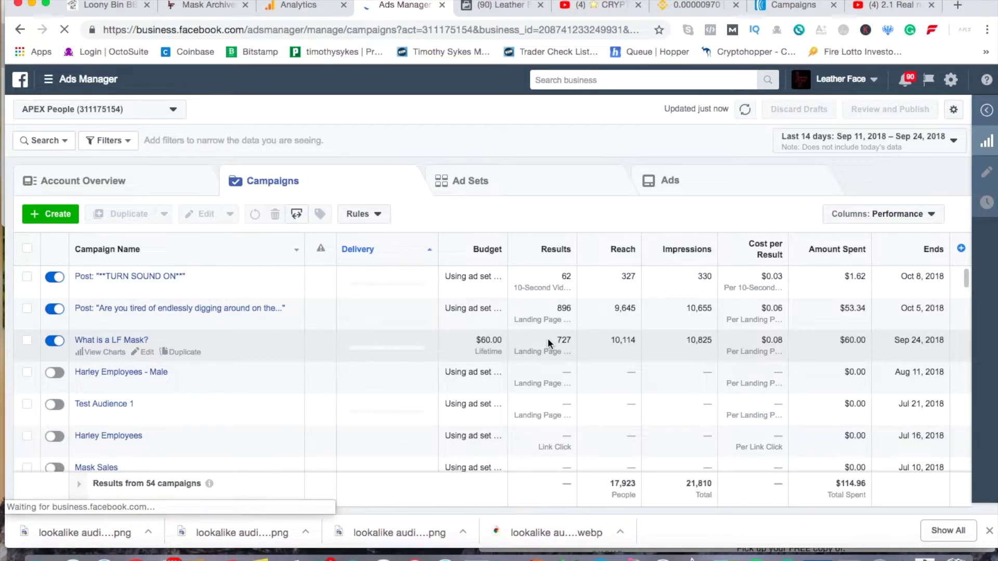
pyautogui.doubleClick(456, 355)
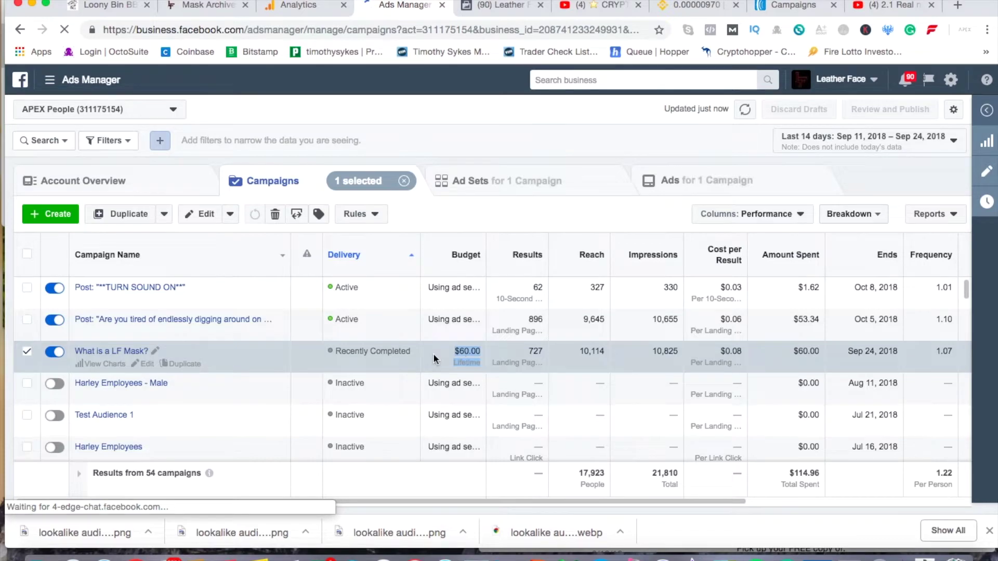
pyautogui.moveTo(440, 352); pyautogui.dragTo(553, 360)
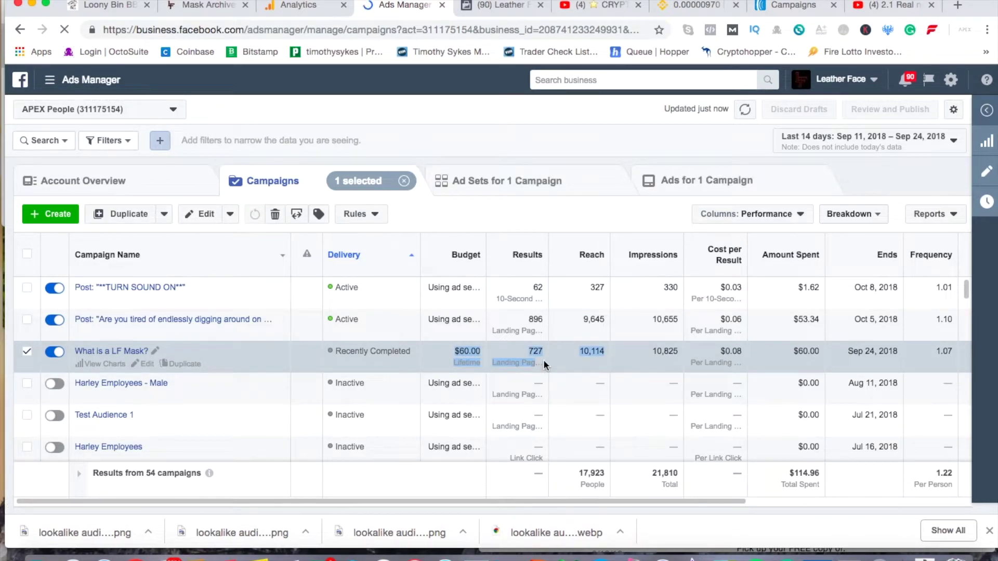
pyautogui.click(460, 325)
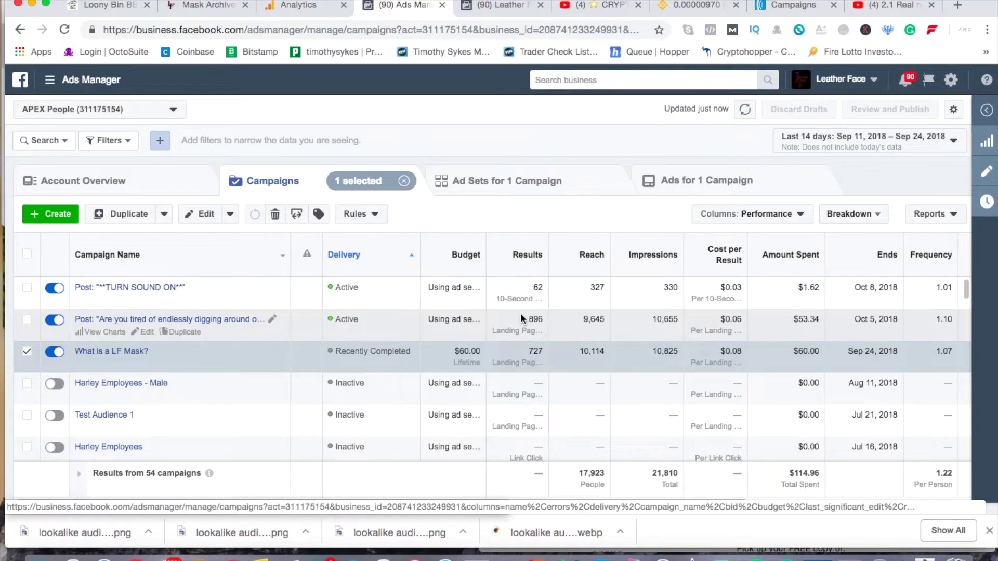
pyautogui.moveTo(559, 316); pyautogui.dragTo(499, 332)
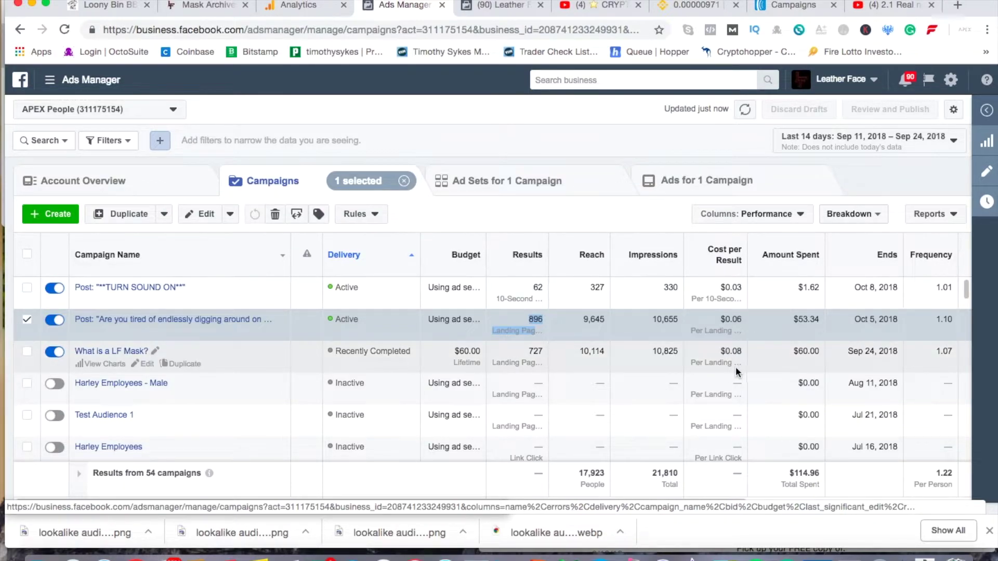
pyautogui.moveTo(519, 345); pyautogui.dragTo(556, 354)
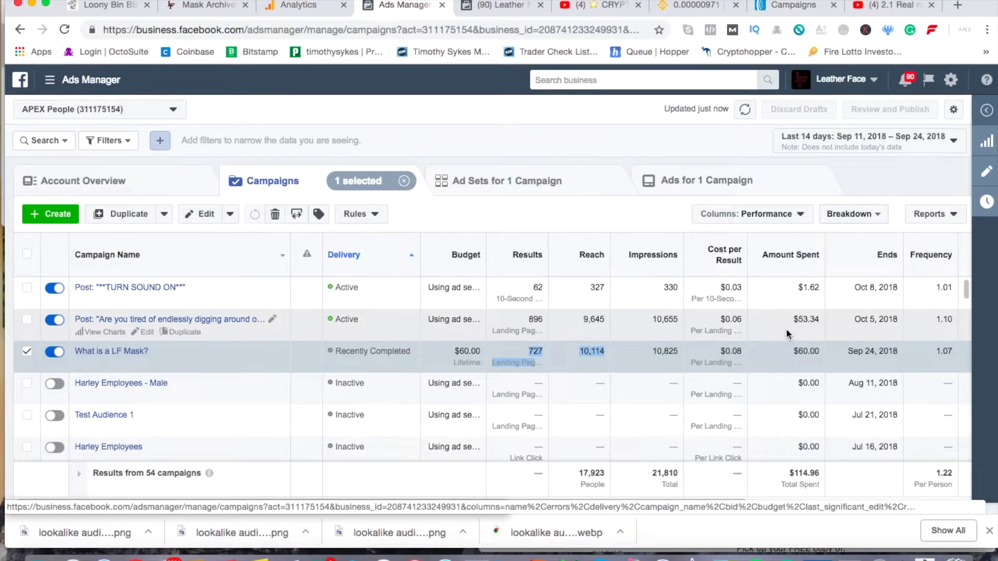
# Step: Examine the unique link clicks, landing page views and cost columns for the "Are you tired of endlessly digging around" campaign
pyautogui.hscroll(5, 863, 341)
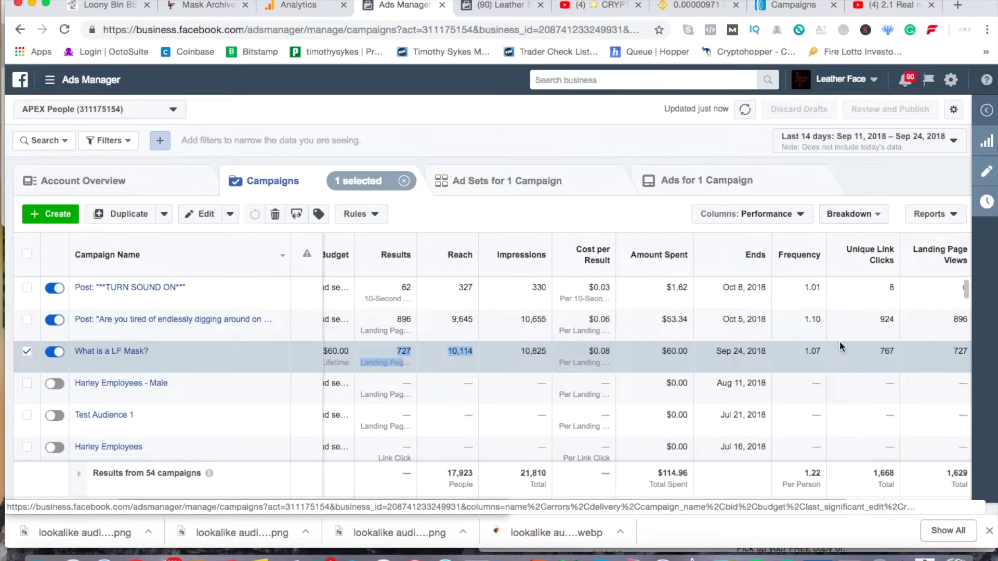
pyautogui.hscroll(2, 841, 346)
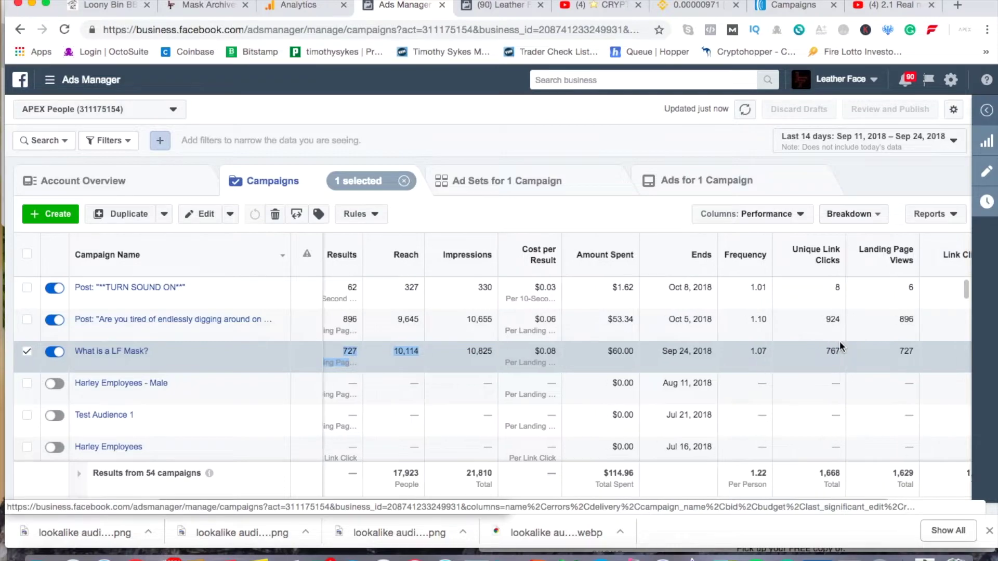
pyautogui.hscroll(1, 840, 341)
pyautogui.moveTo(794, 320); pyautogui.dragTo(843, 326)
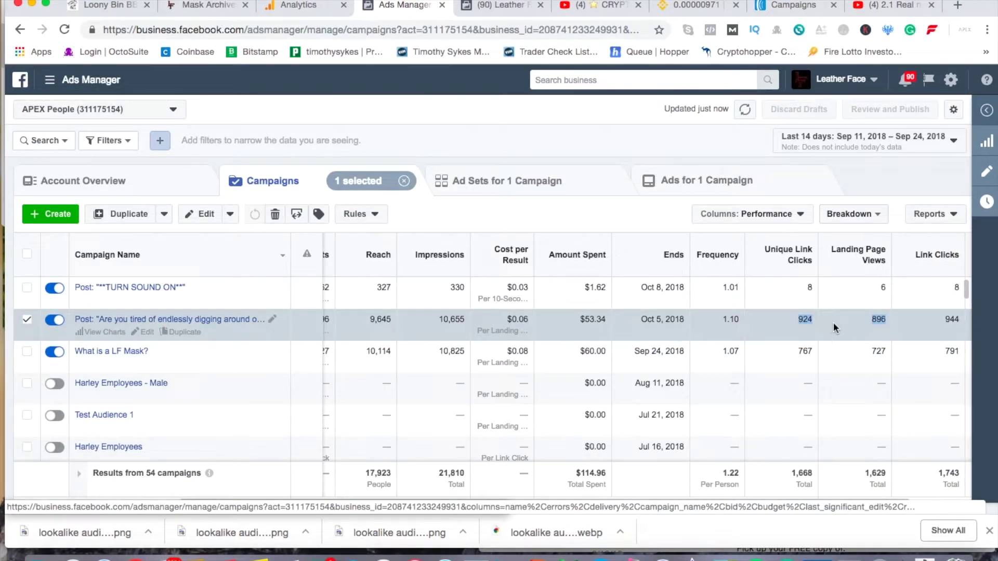
pyautogui.hscroll(3, 836, 324)
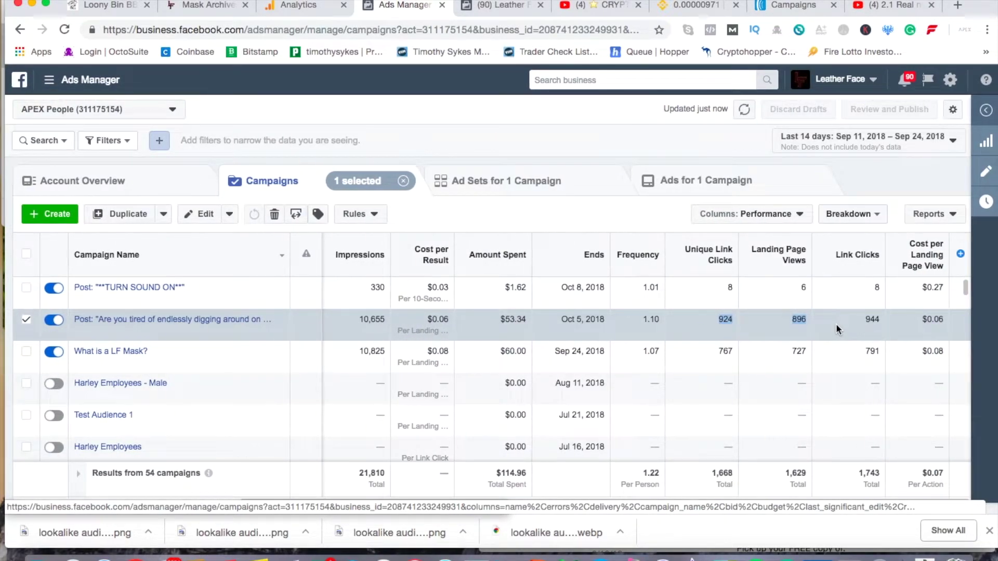
pyautogui.hscroll(-8, 544, 323)
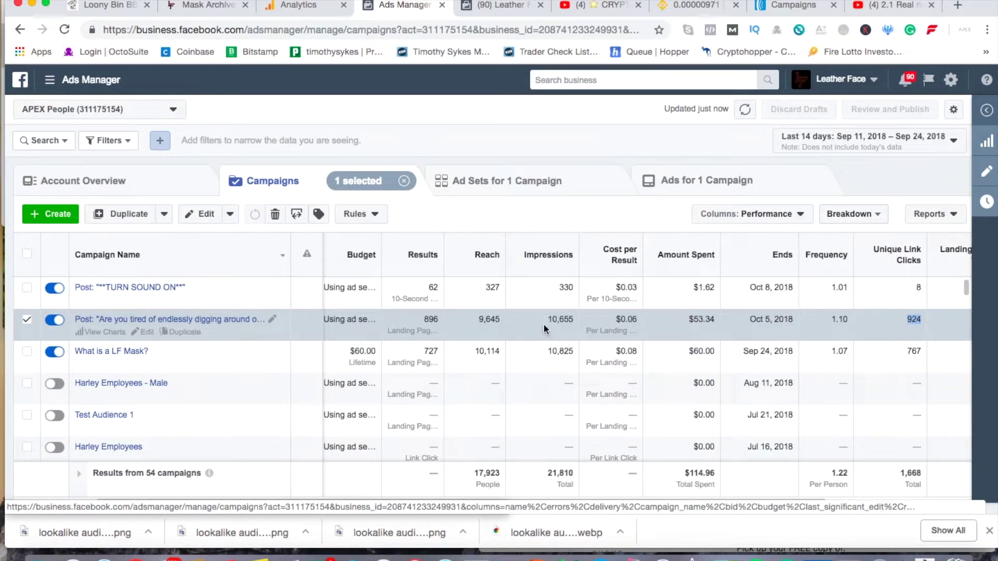
pyautogui.hscroll(-2, 543, 324)
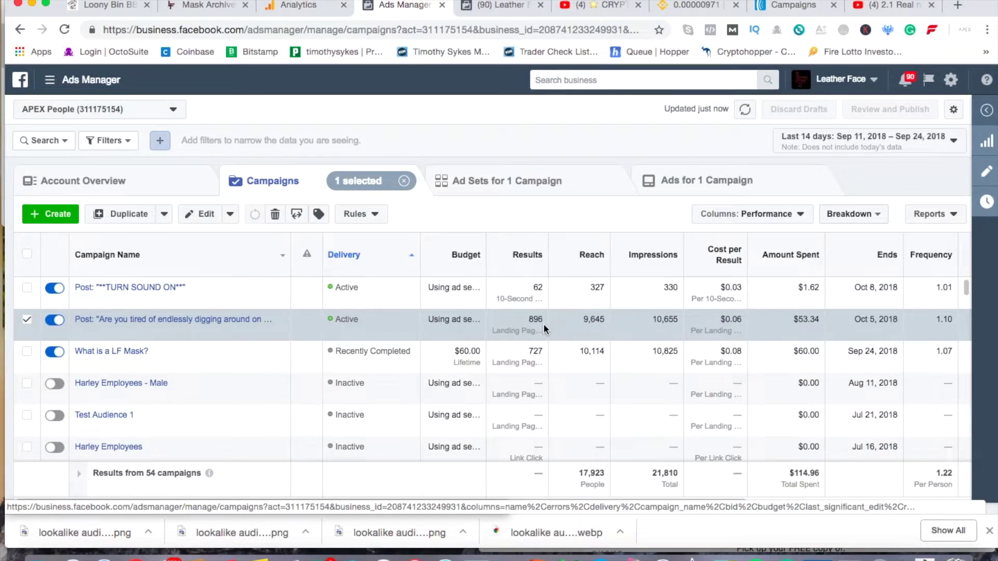
# Step: Open the ad set of the "Are you tired of endlessly digging around" campaign and compare its budget with its results and reach
pyautogui.click(511, 183)
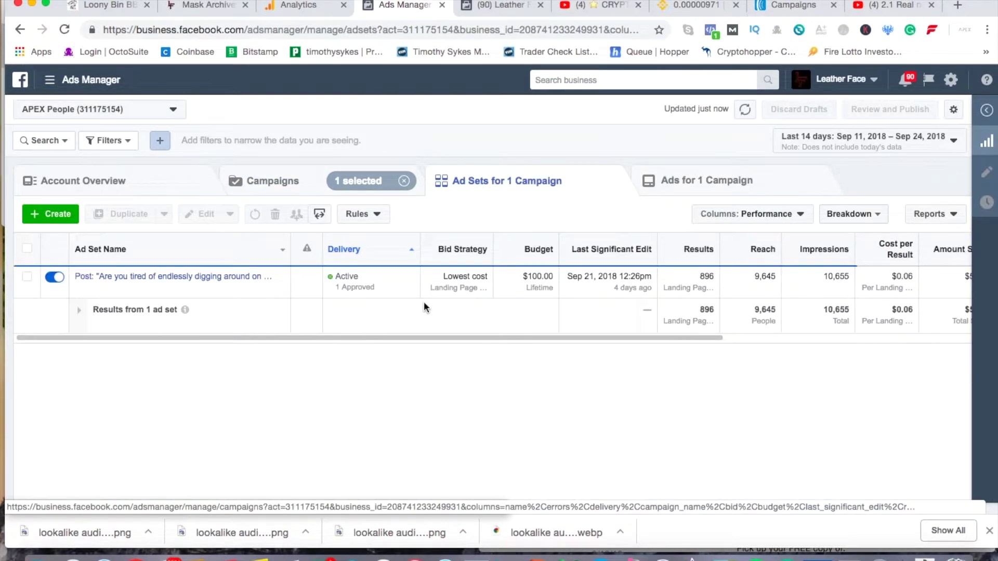
pyautogui.moveTo(519, 289); pyautogui.dragTo(573, 293)
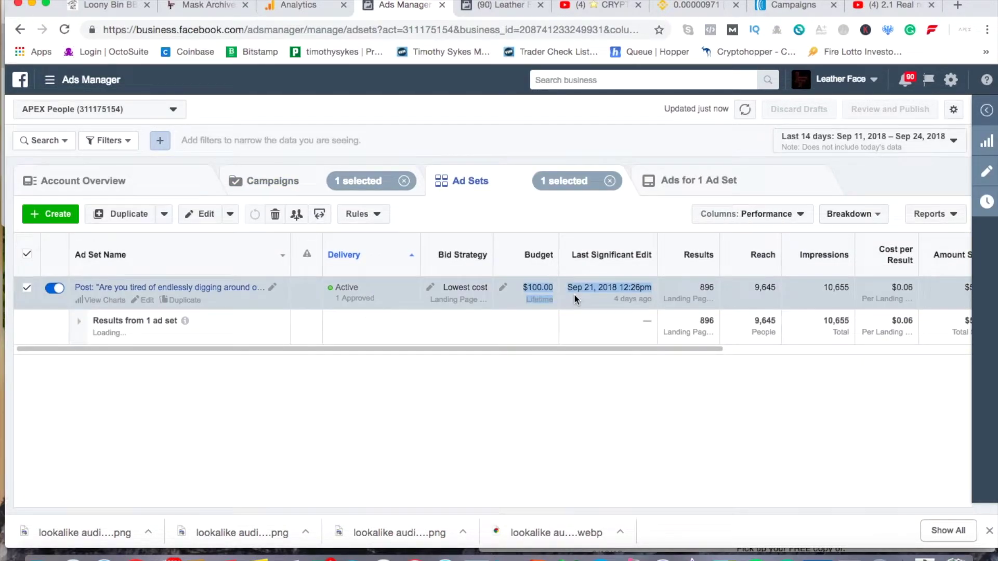
pyautogui.click(693, 294)
pyautogui.moveTo(707, 289); pyautogui.dragTo(720, 290)
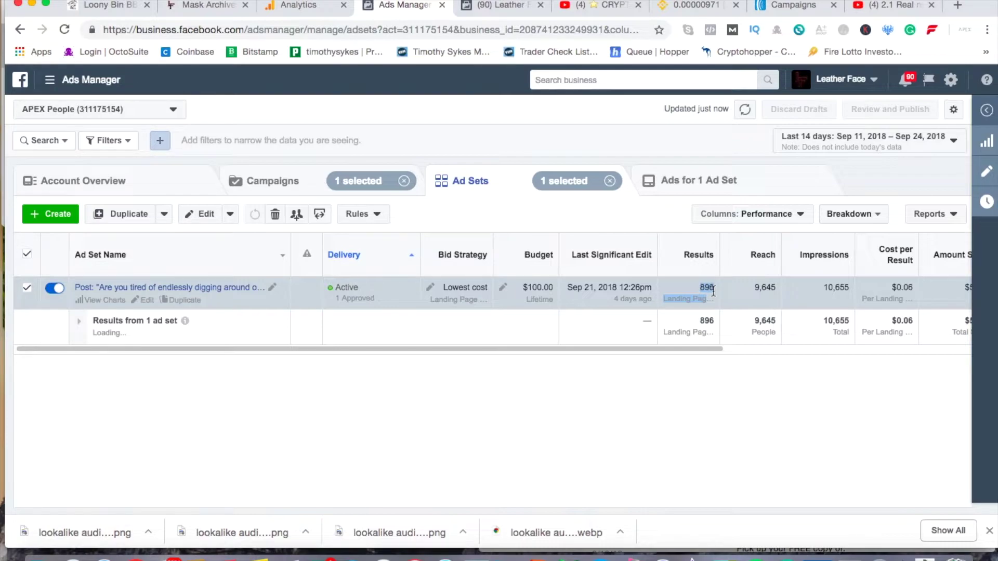
pyautogui.moveTo(522, 286); pyautogui.dragTo(546, 285)
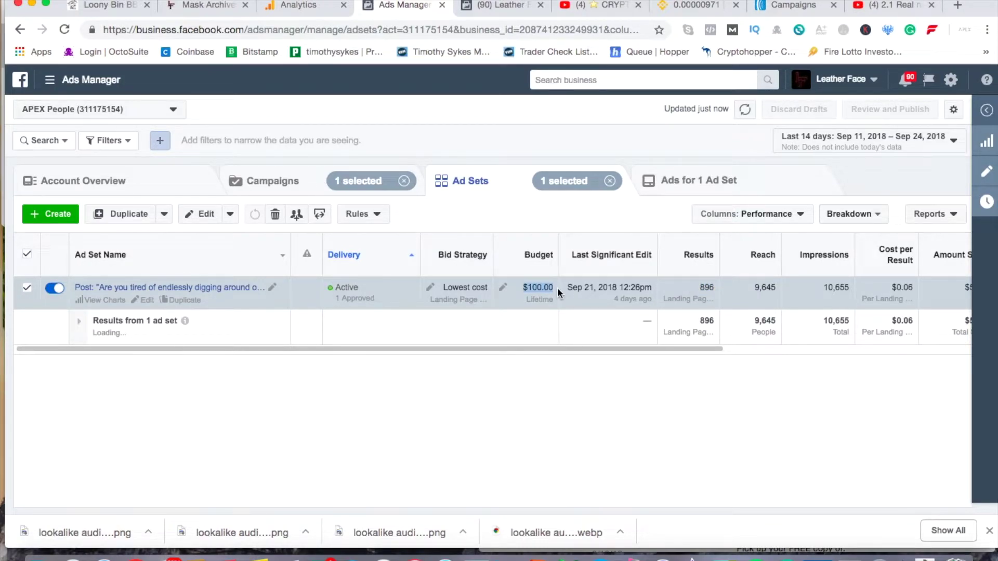
pyautogui.moveTo(687, 282); pyautogui.dragTo(709, 288)
pyautogui.moveTo(520, 288); pyautogui.dragTo(556, 291)
pyautogui.click(771, 287)
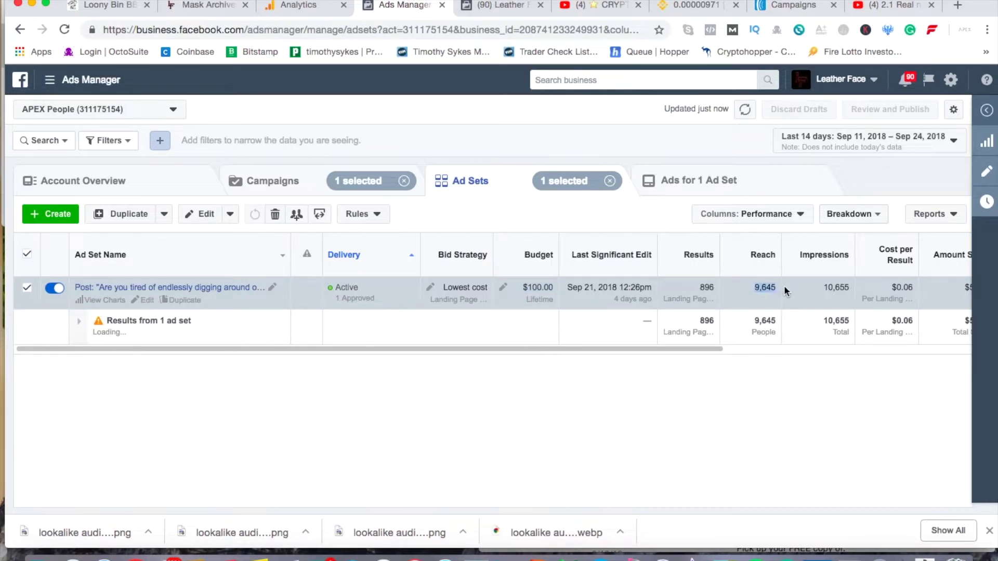
# Step: Examine the ad set's impressions, cost per result and amount spent against its landing page view results
pyautogui.moveTo(816, 285); pyautogui.dragTo(890, 301)
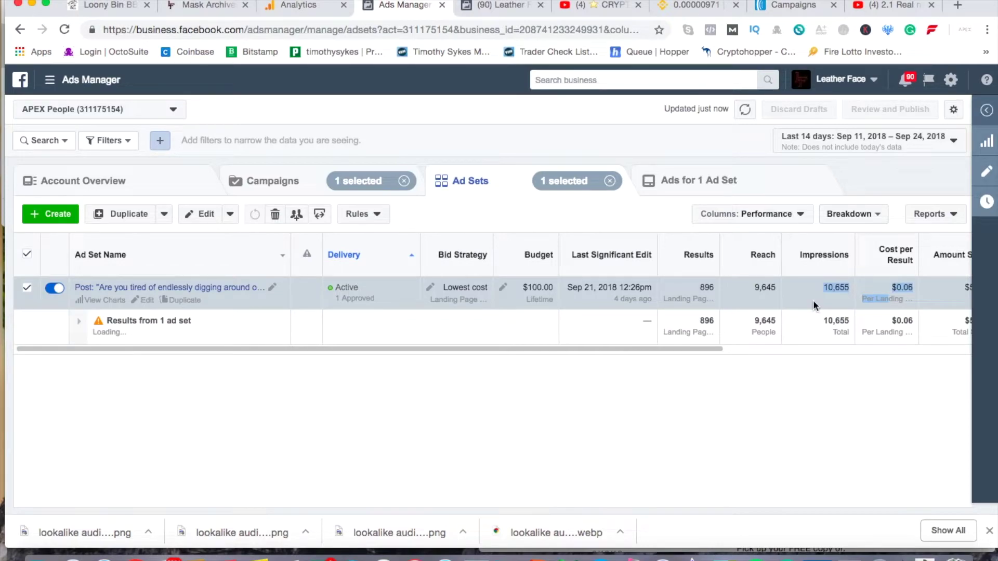
pyautogui.hscroll(5, 774, 319)
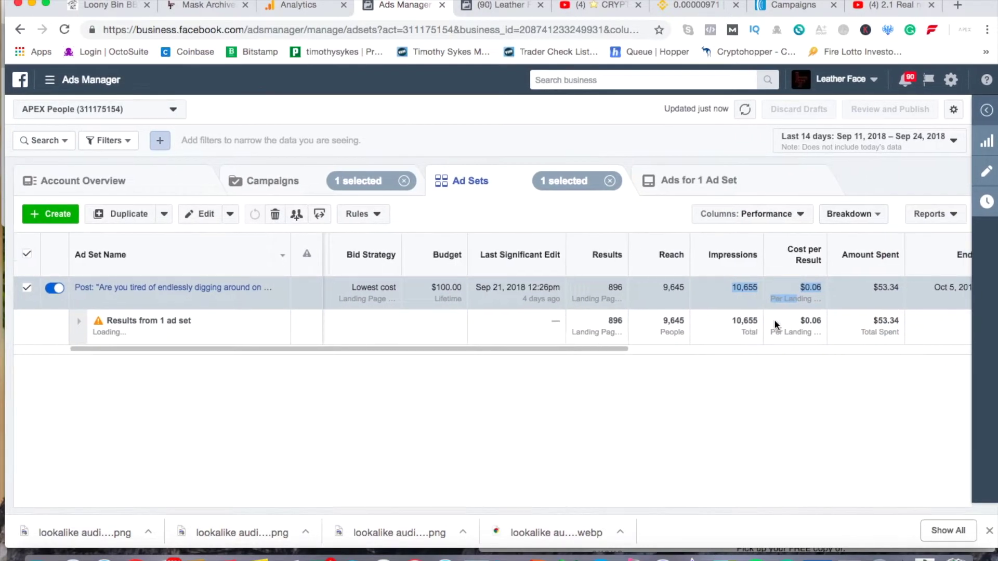
pyautogui.hscroll(3, 775, 319)
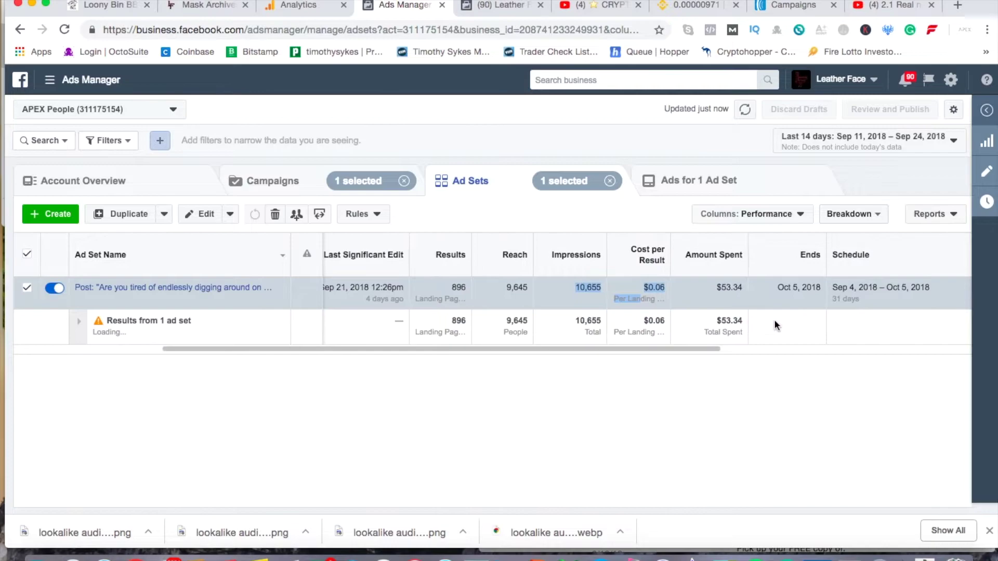
pyautogui.click(716, 289)
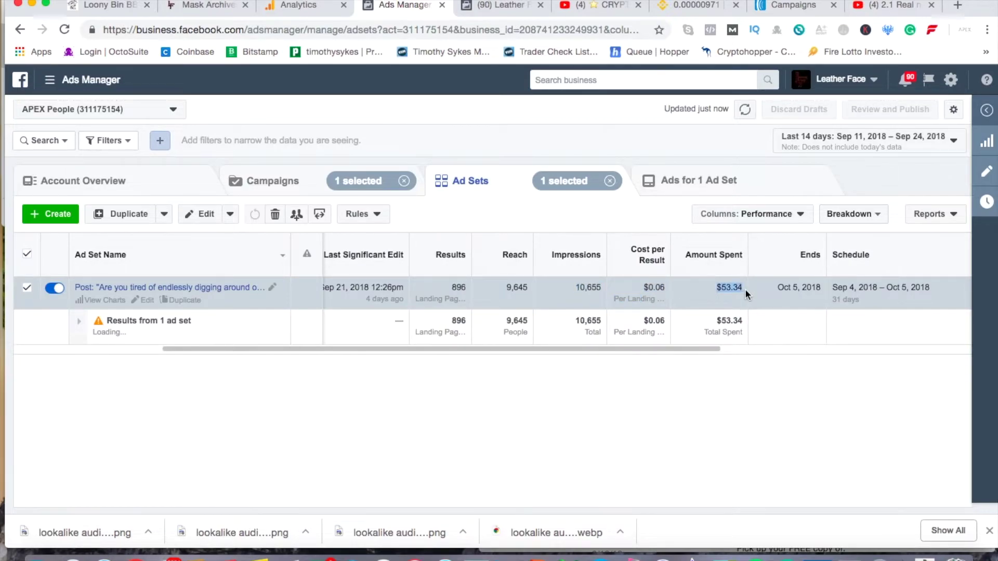
pyautogui.hscroll(-5, 548, 301)
pyautogui.click(629, 289)
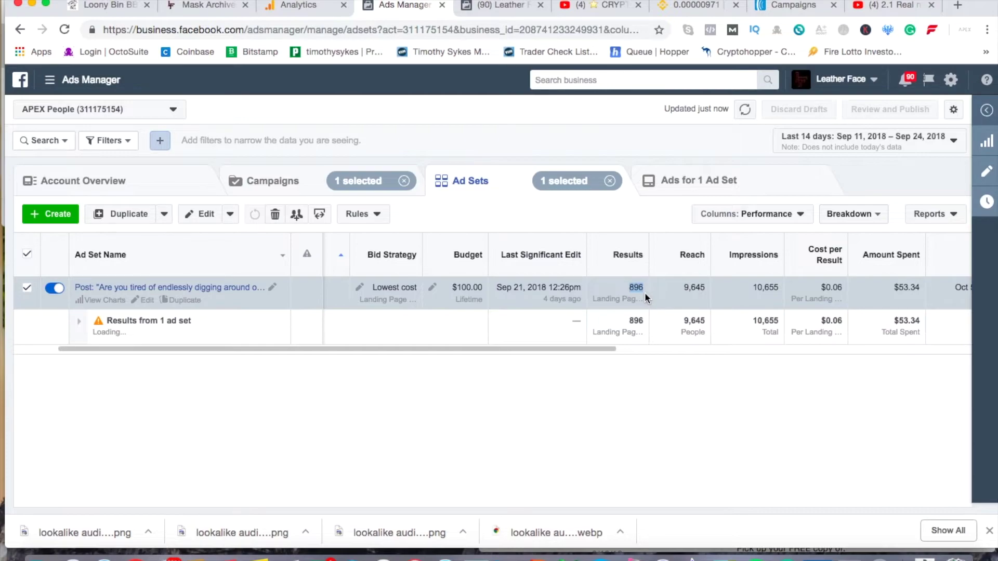
pyautogui.hscroll(2, 835, 278)
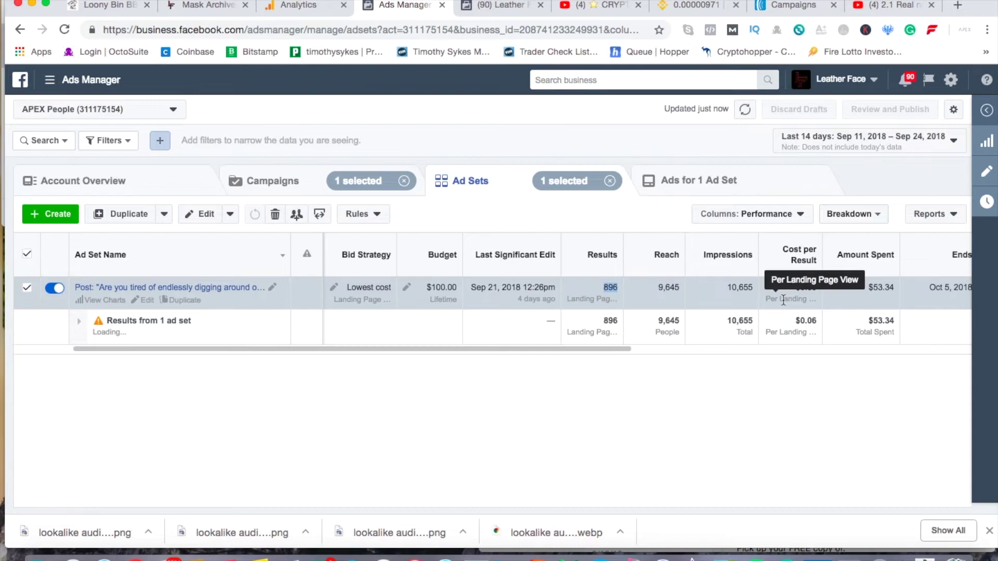
# Step: Return to the campaign list, reload it, and open the ad inside the "Are you tired of endlessly digging around" campaign's ad set
pyautogui.click(289, 193)
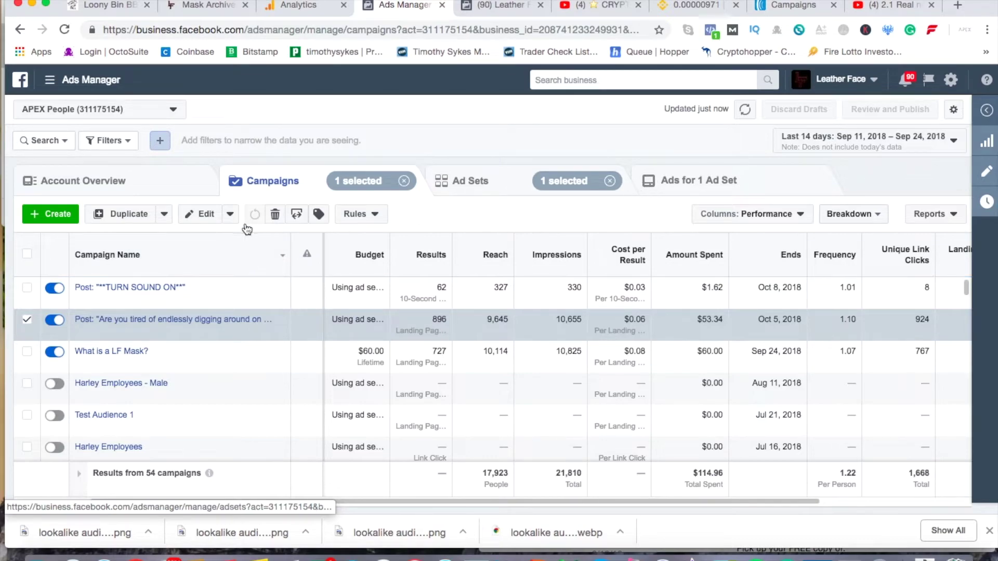
pyautogui.click(52, 94)
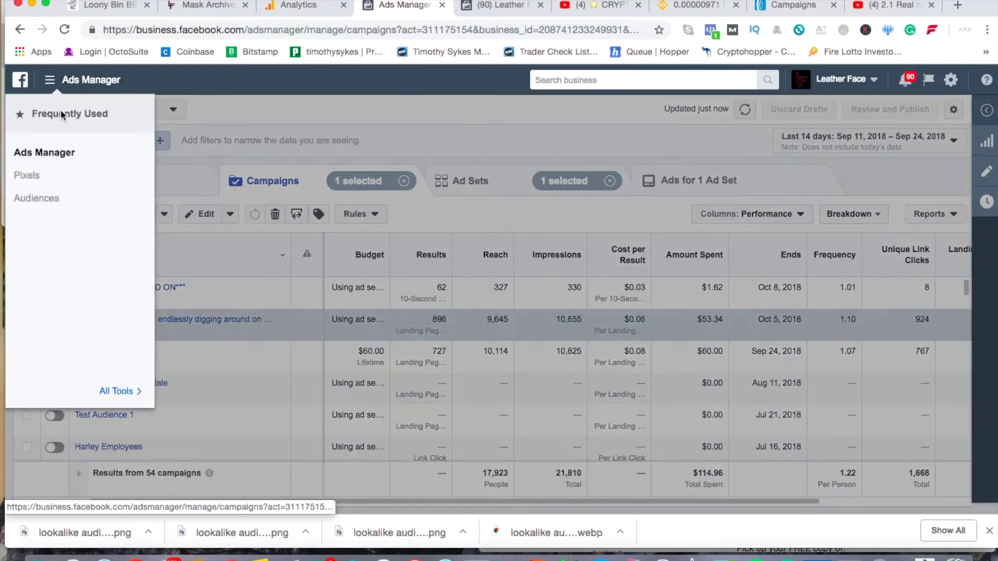
pyautogui.click(38, 180)
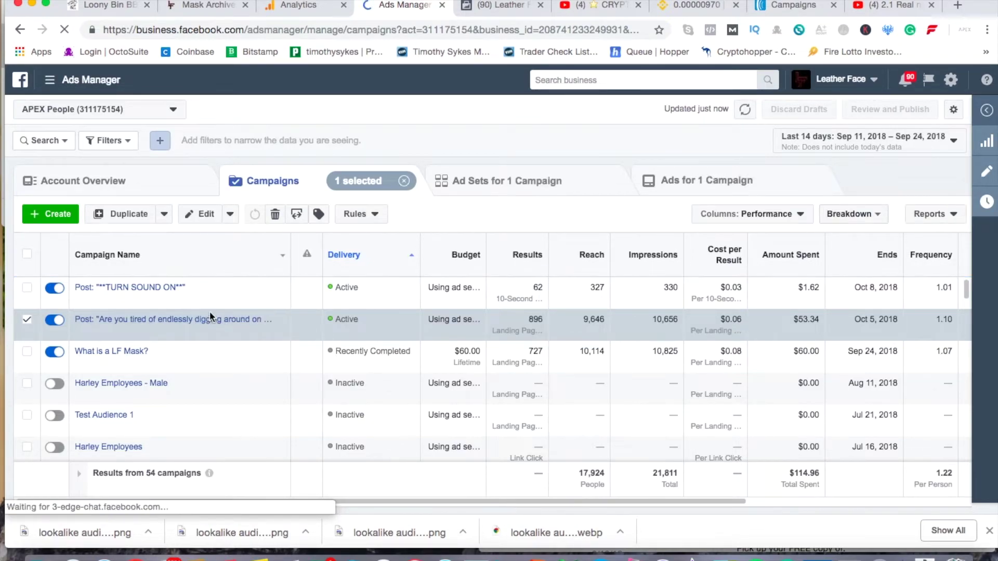
pyautogui.click(206, 320)
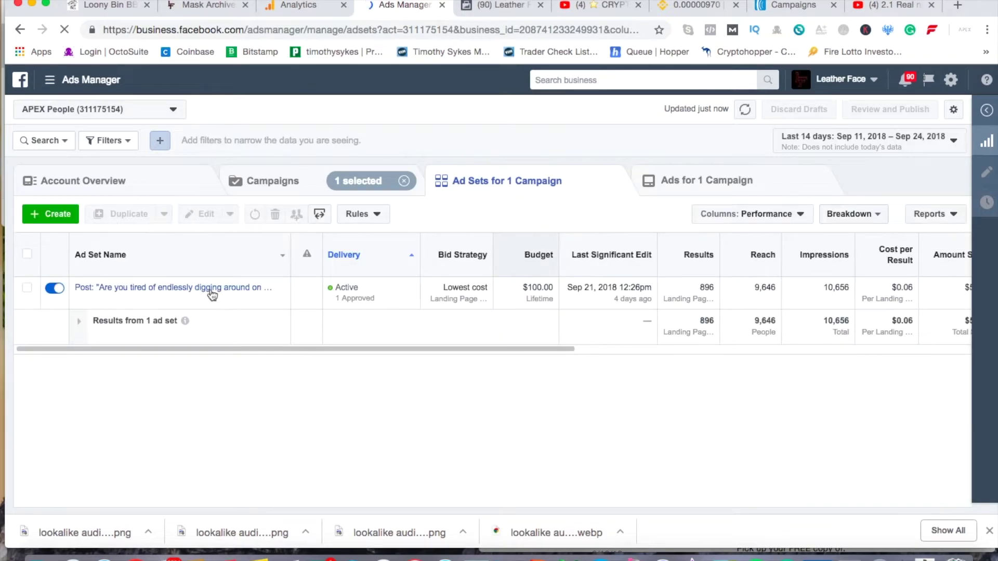
pyautogui.click(151, 293)
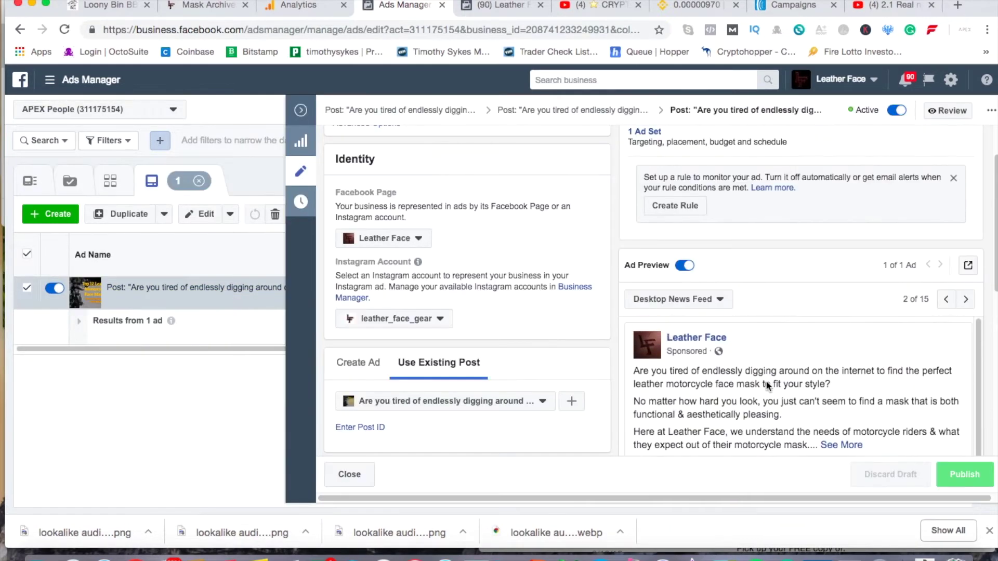
# Step: Review the ad's Desktop News Feed preview, including its text, image, headline and reactions
pyautogui.scroll(-2, 794, 175)
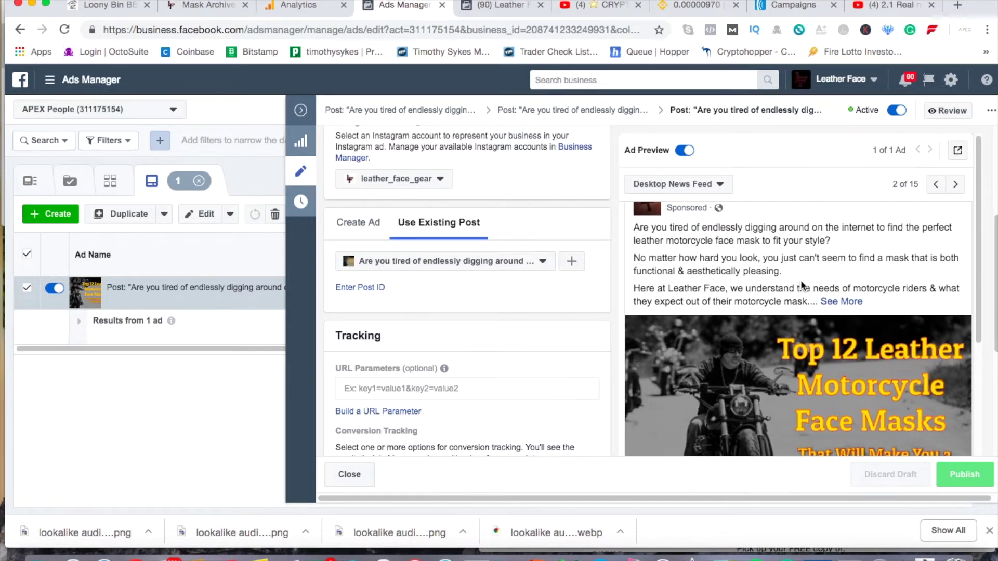
pyautogui.scroll(-1, 800, 280)
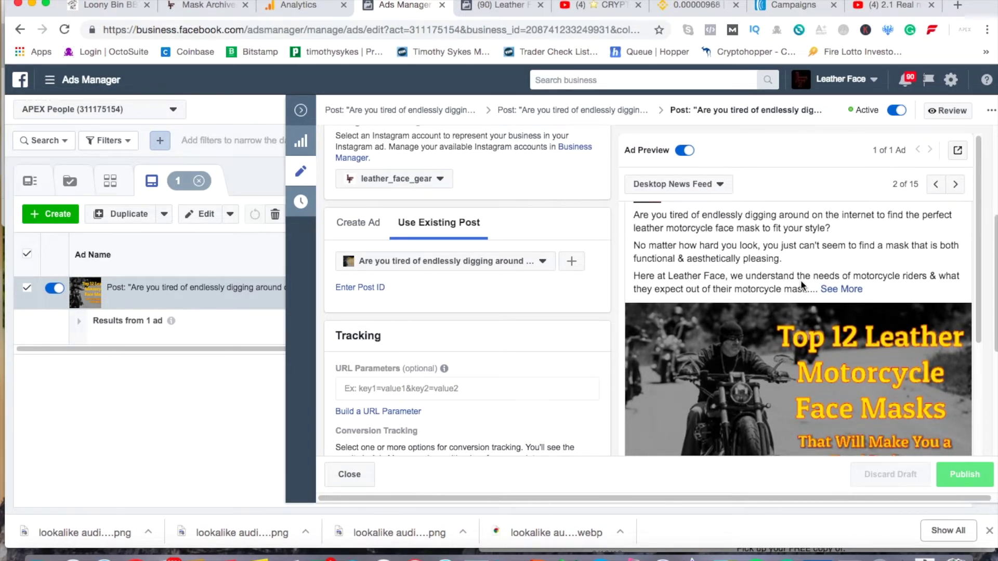
pyautogui.scroll(-5, 822, 382)
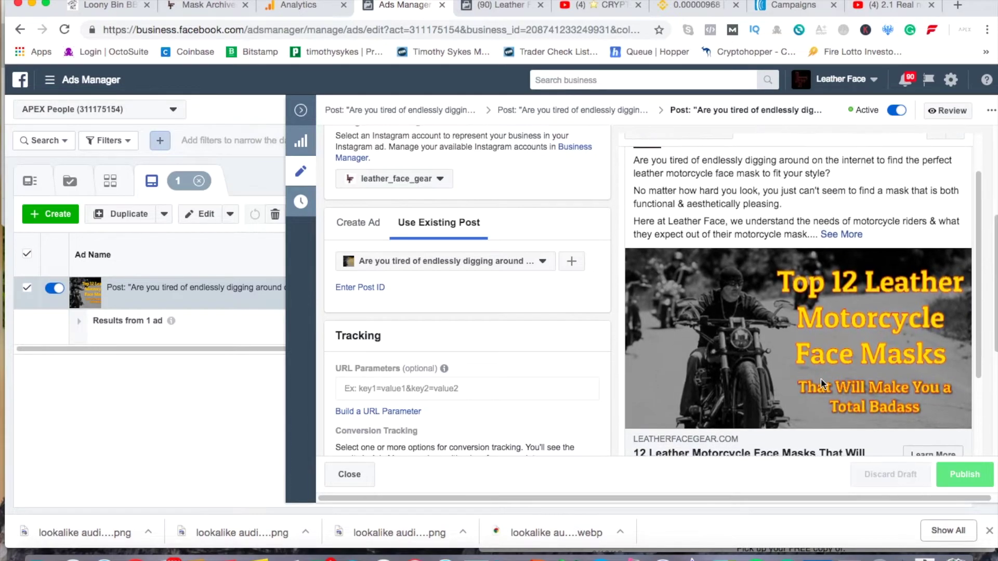
pyautogui.scroll(-5, 821, 379)
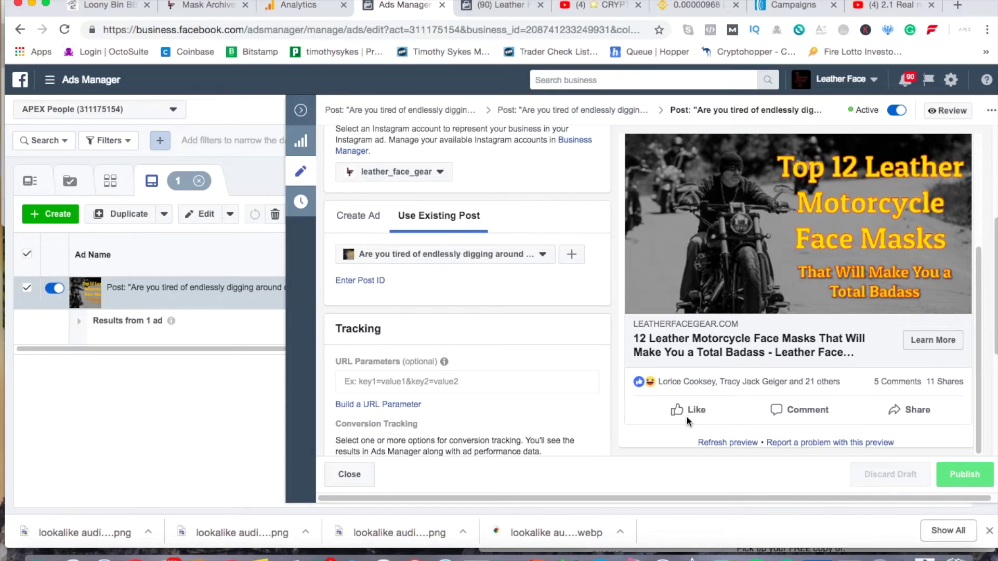
pyautogui.scroll(8, 686, 419)
pyautogui.scroll(5, 686, 419)
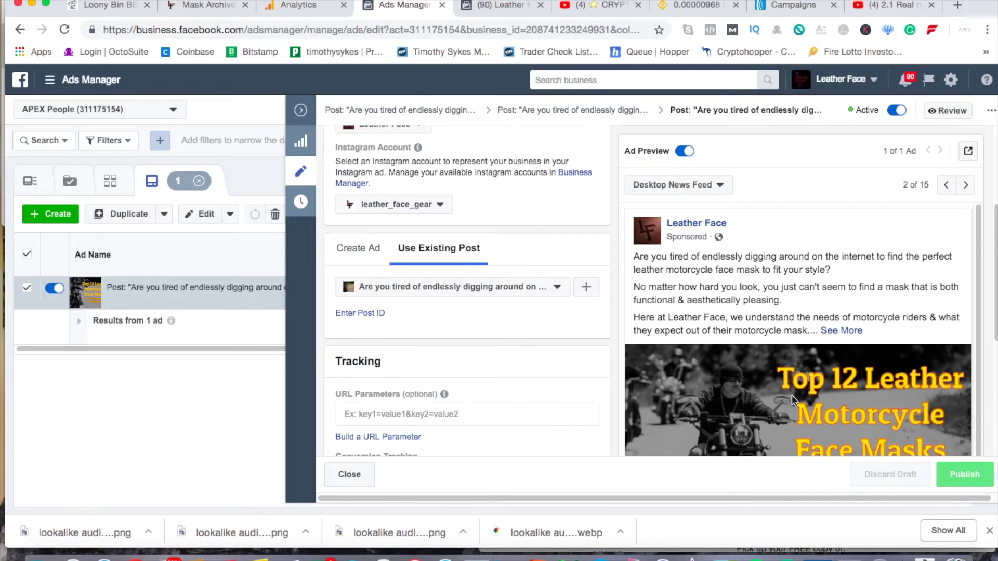
pyautogui.scroll(-2, 796, 394)
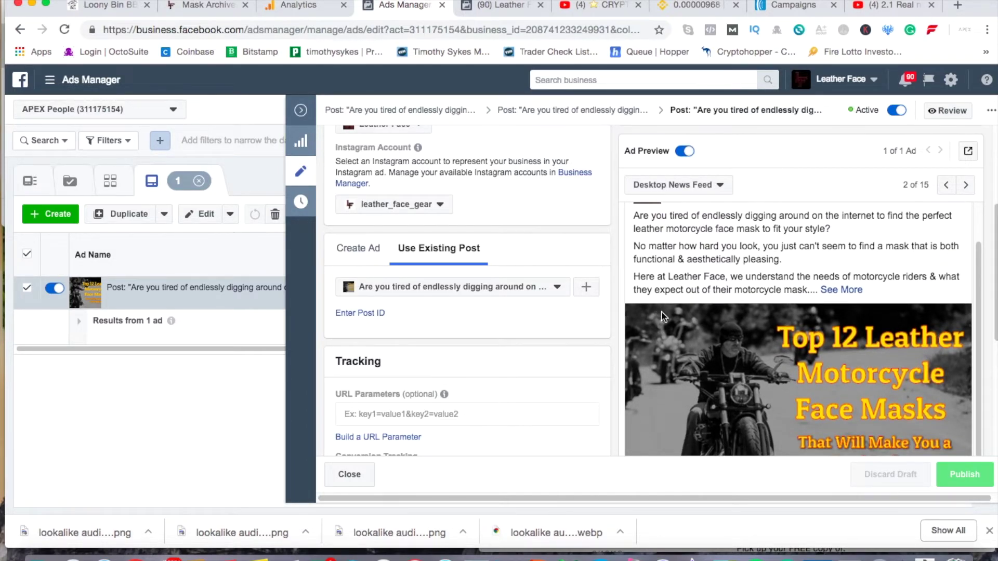
# Step: Close the ad editor and open the details of the Leather Face pixel in Events Manager
pyautogui.click(302, 113)
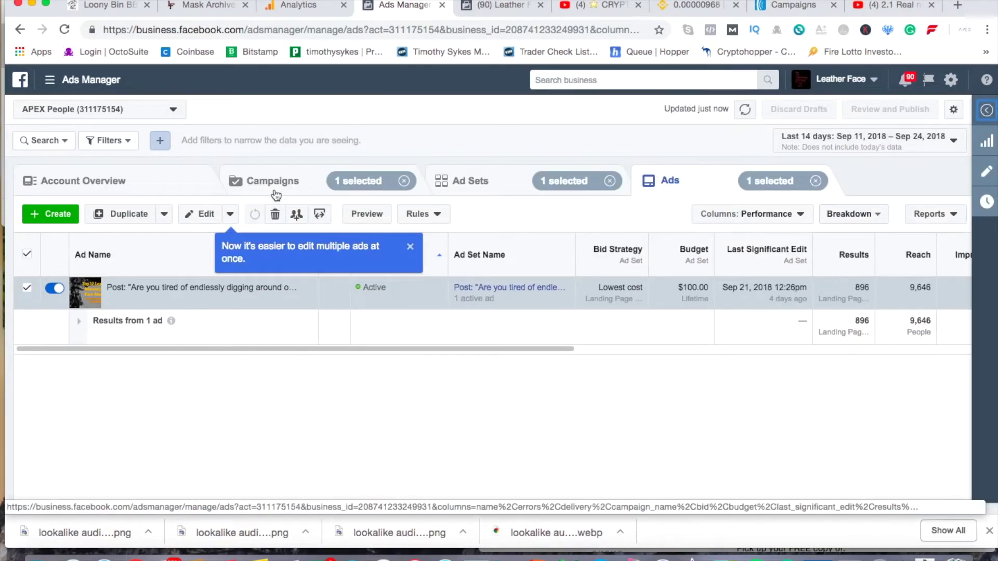
pyautogui.click(49, 79)
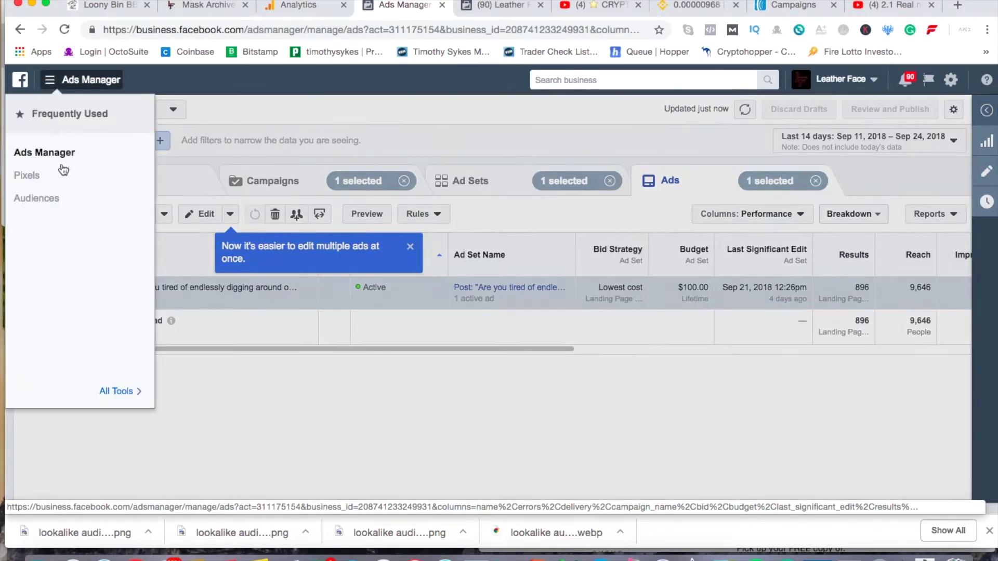
pyautogui.click(34, 199)
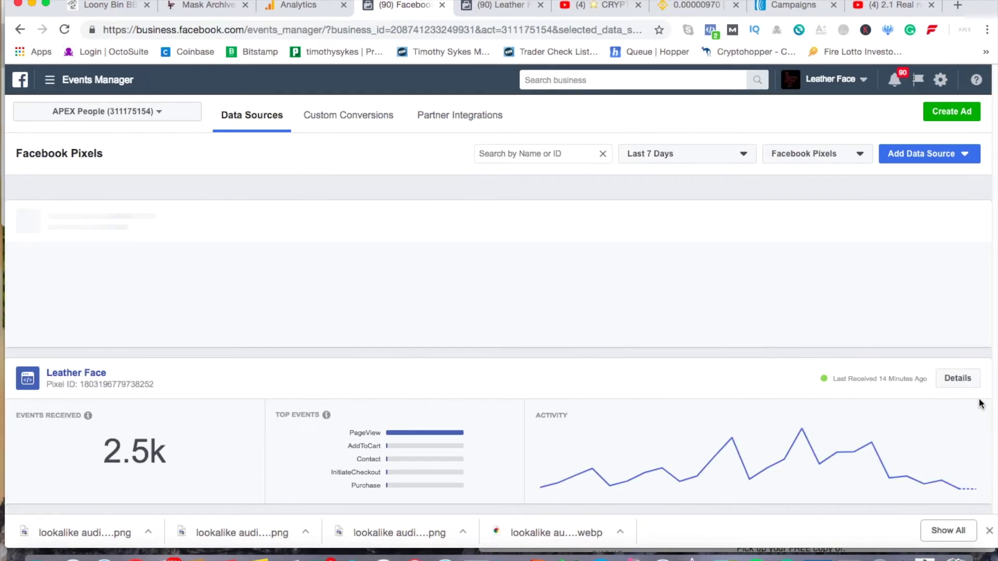
pyautogui.click(959, 378)
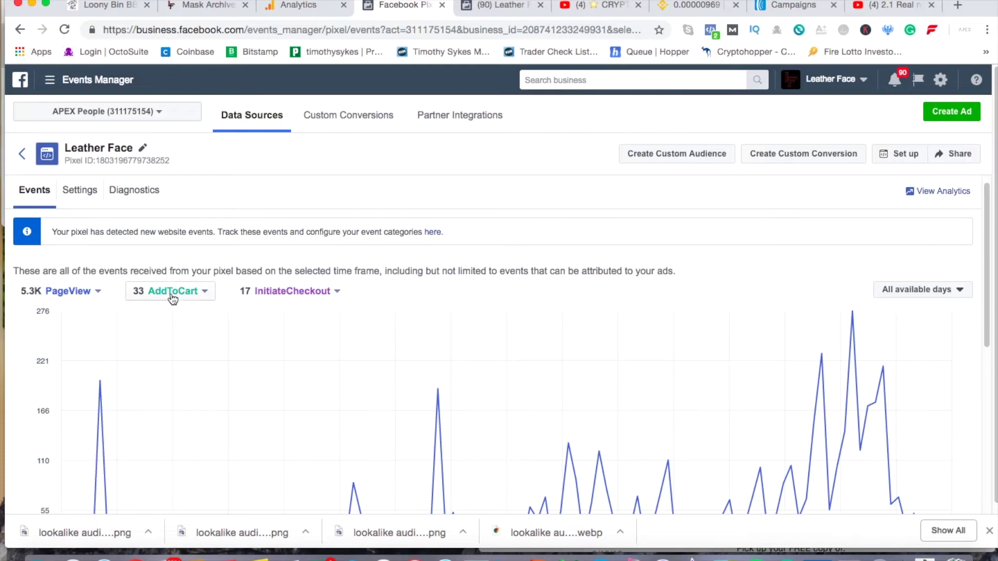
# Step: Examine the pixel's activity chart and the events received for PageView, AddToCart, InitiateCheckout and Purchase
pyautogui.scroll(-3, 616, 294)
pyautogui.scroll(1, 612, 303)
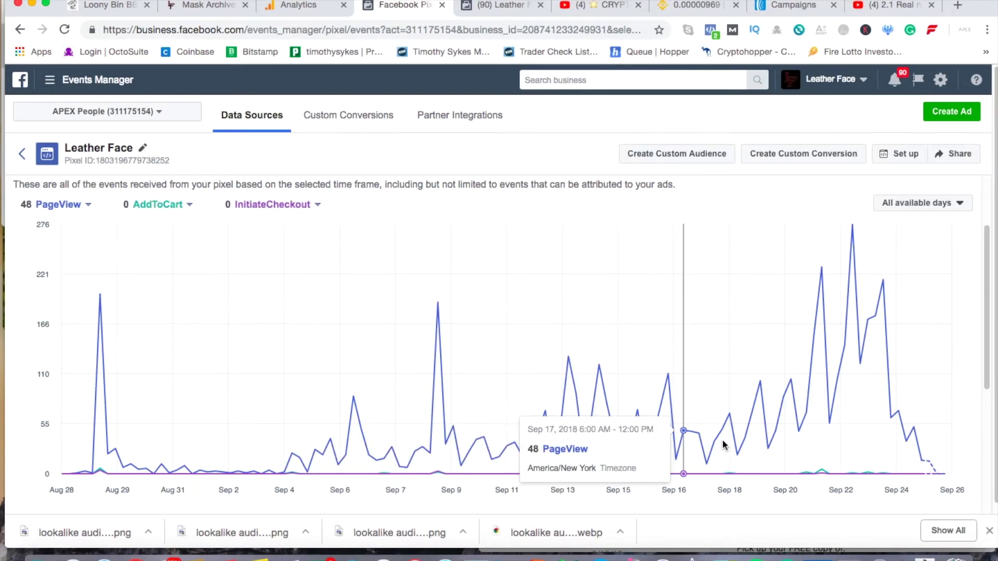
pyautogui.scroll(-2, 831, 402)
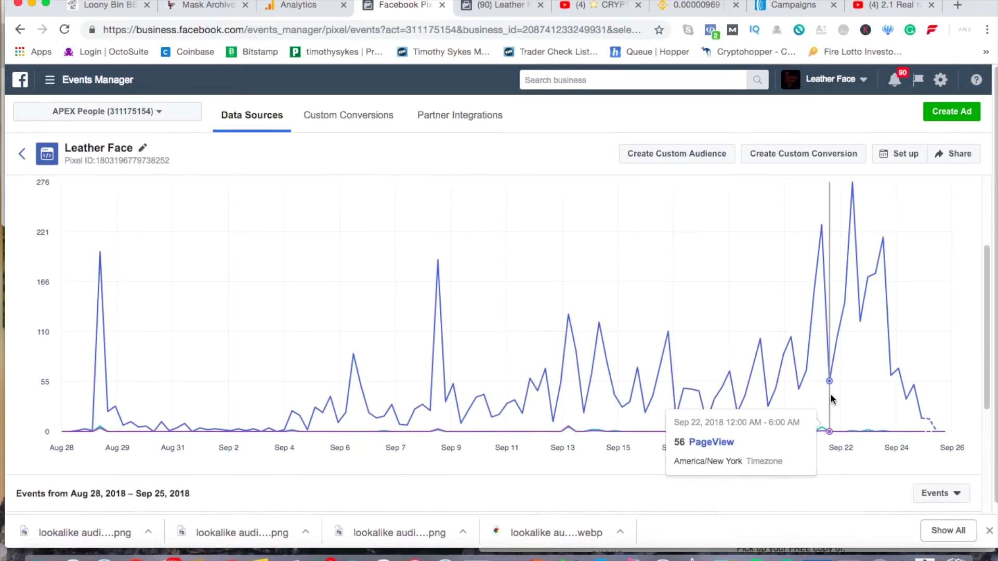
pyautogui.scroll(-5, 831, 399)
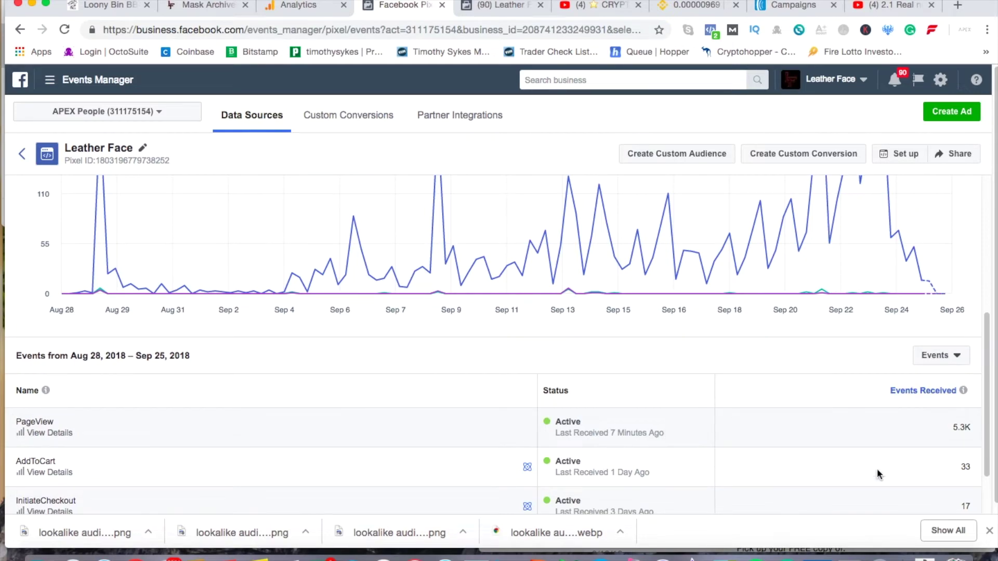
pyautogui.doubleClick(965, 466)
pyautogui.scroll(-2, 862, 461)
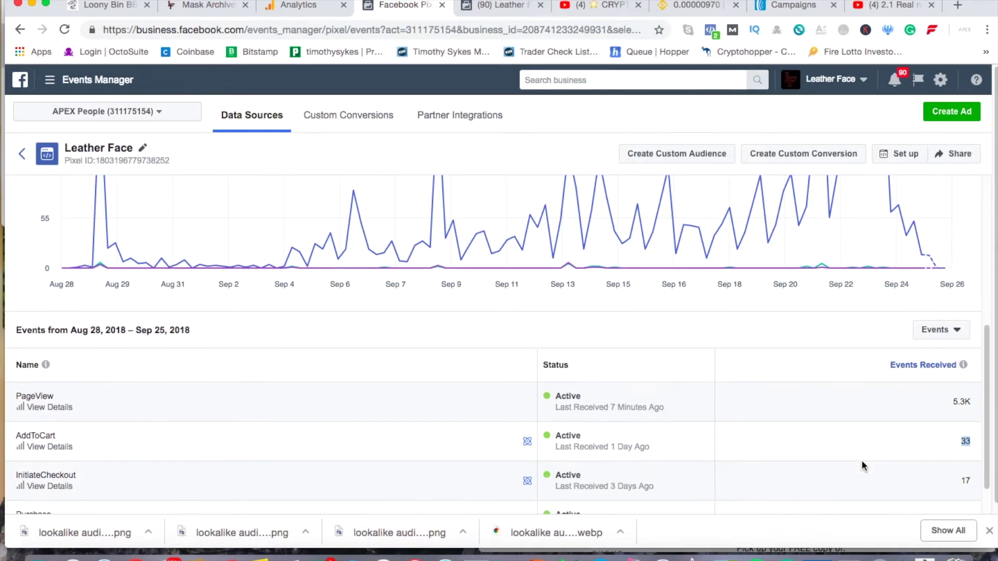
pyautogui.scroll(-2, 862, 460)
pyautogui.doubleClick(964, 435)
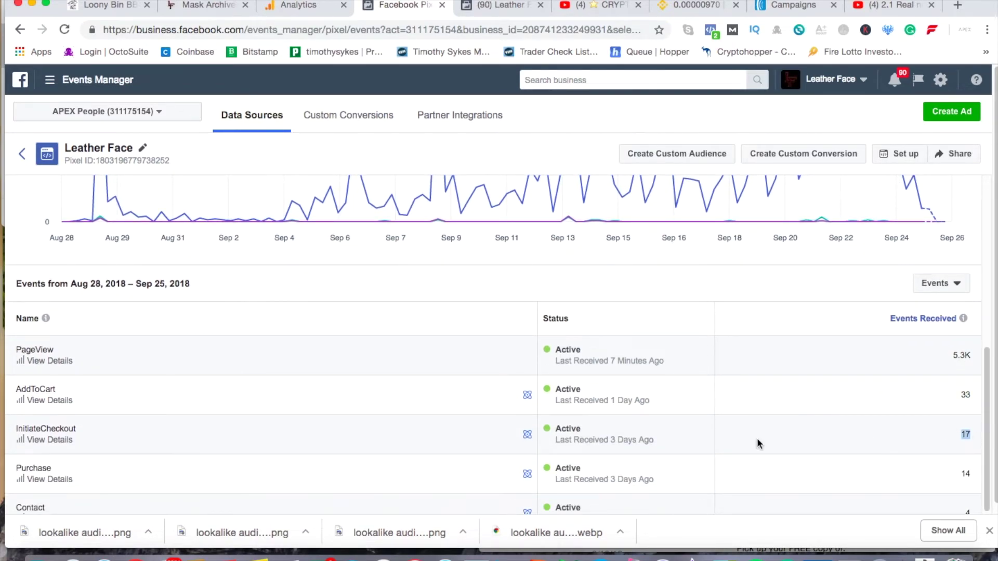
pyautogui.scroll(-1, 752, 448)
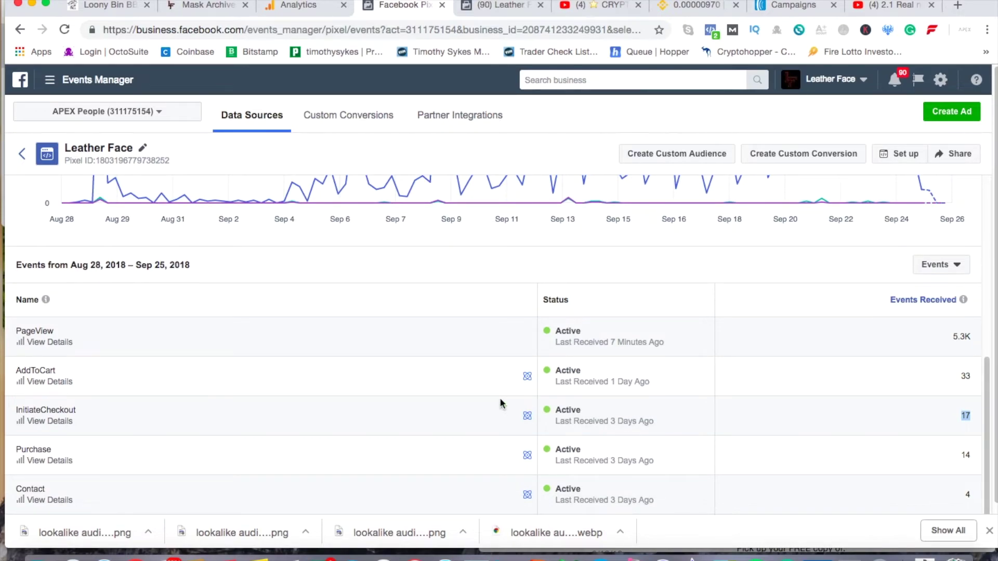
pyautogui.scroll(10, 632, 398)
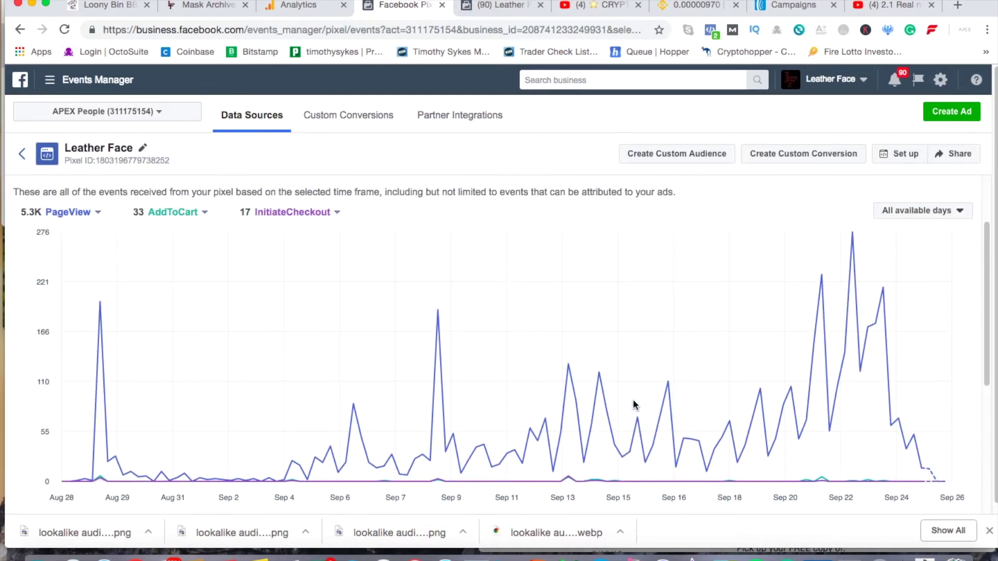
pyautogui.scroll(-2, 633, 405)
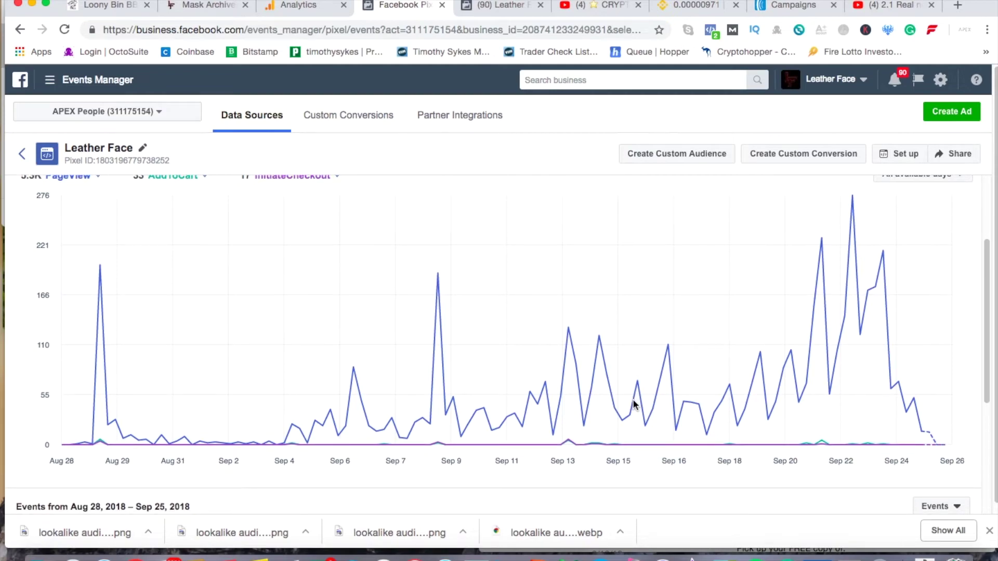
pyautogui.scroll(-5, 633, 402)
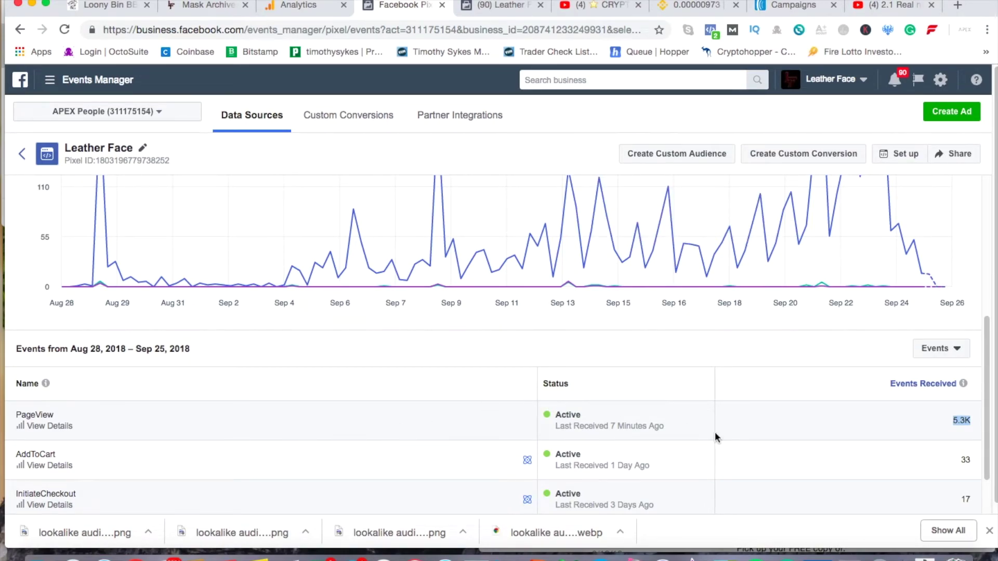
# Step: Compare the number of events received for AddToCart, InitiateCheckout and Purchase in the pixel's events table
pyautogui.click(957, 459)
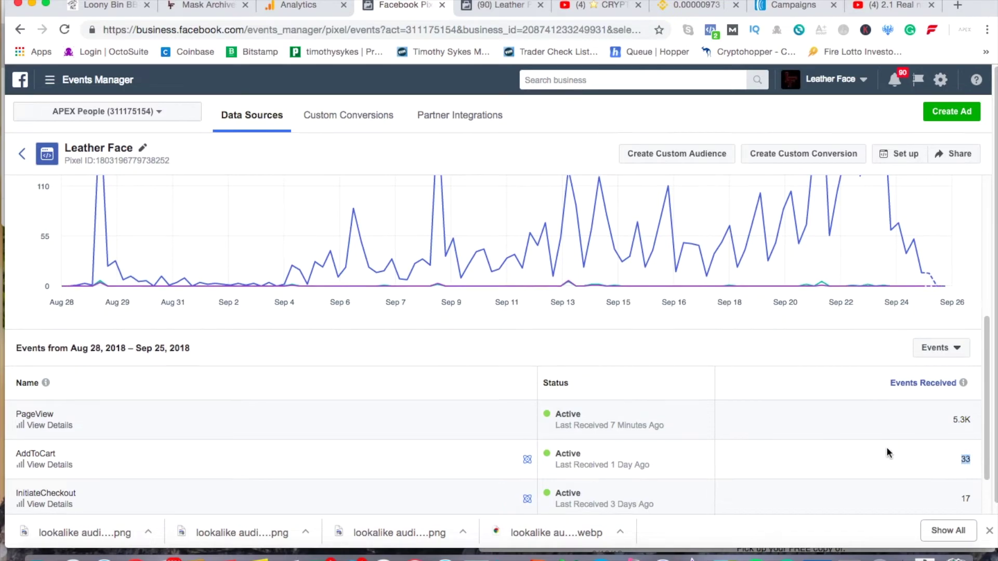
pyautogui.scroll(-1, 889, 452)
pyautogui.doubleClick(966, 474)
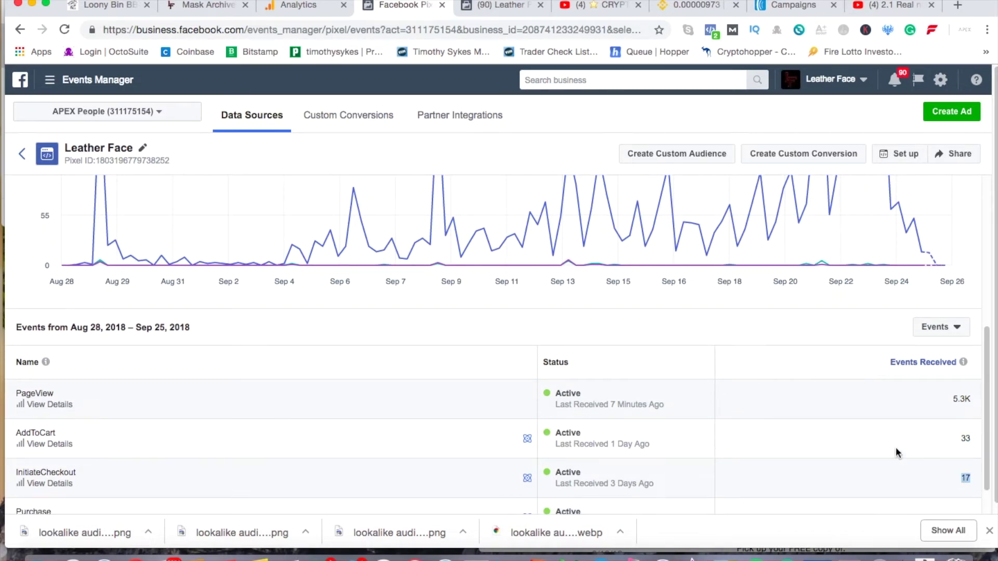
pyautogui.scroll(-3, 896, 446)
pyautogui.doubleClick(965, 455)
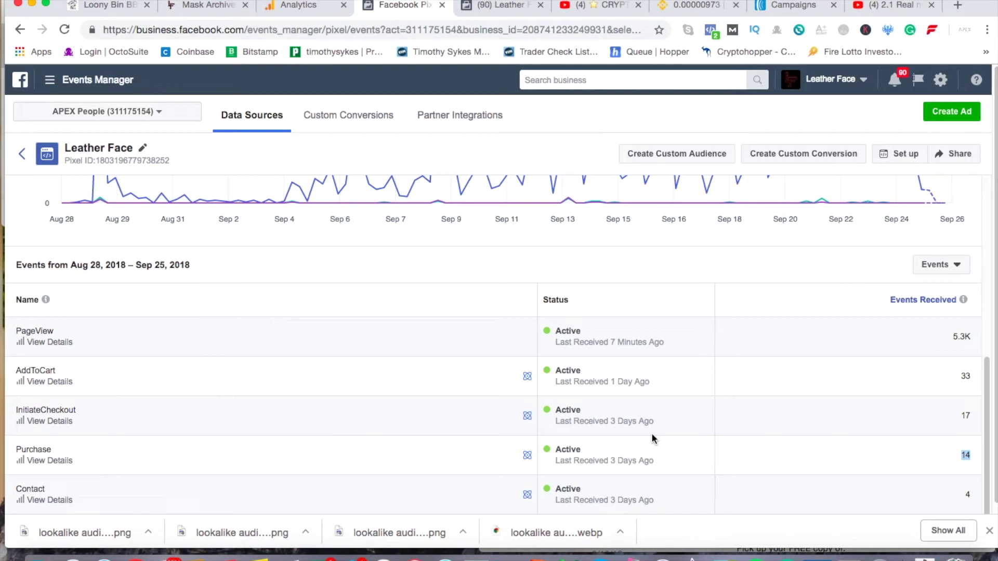
pyautogui.click(57, 372)
pyautogui.moveTo(58, 372); pyautogui.dragTo(15, 372)
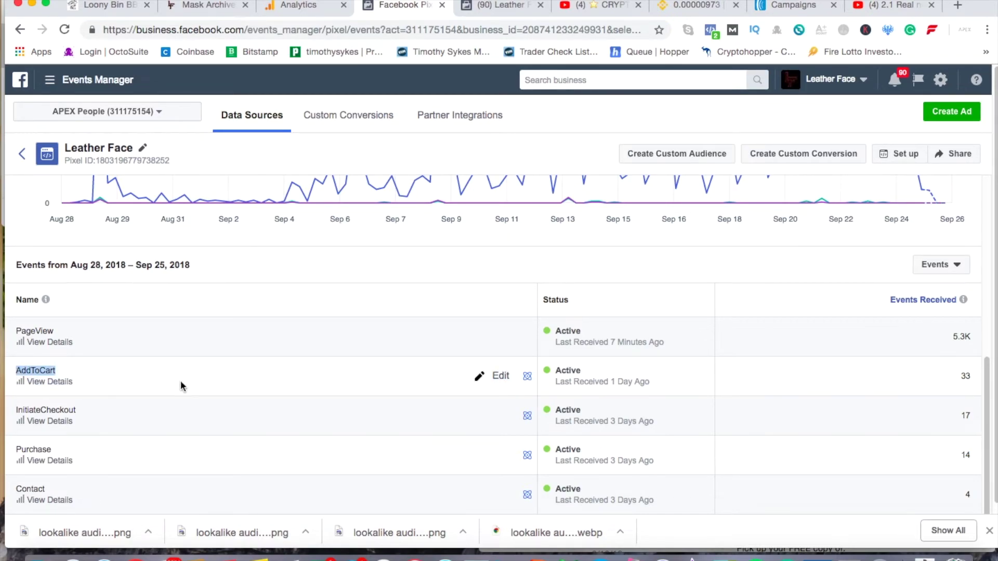
pyautogui.moveTo(118, 417); pyautogui.dragTo(13, 414)
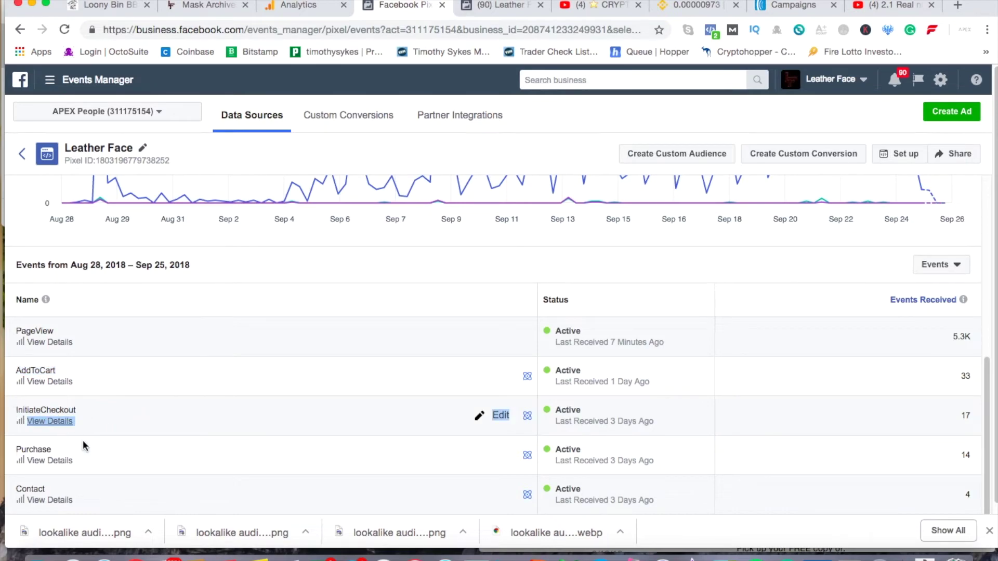
pyautogui.moveTo(76, 450); pyautogui.dragTo(22, 448)
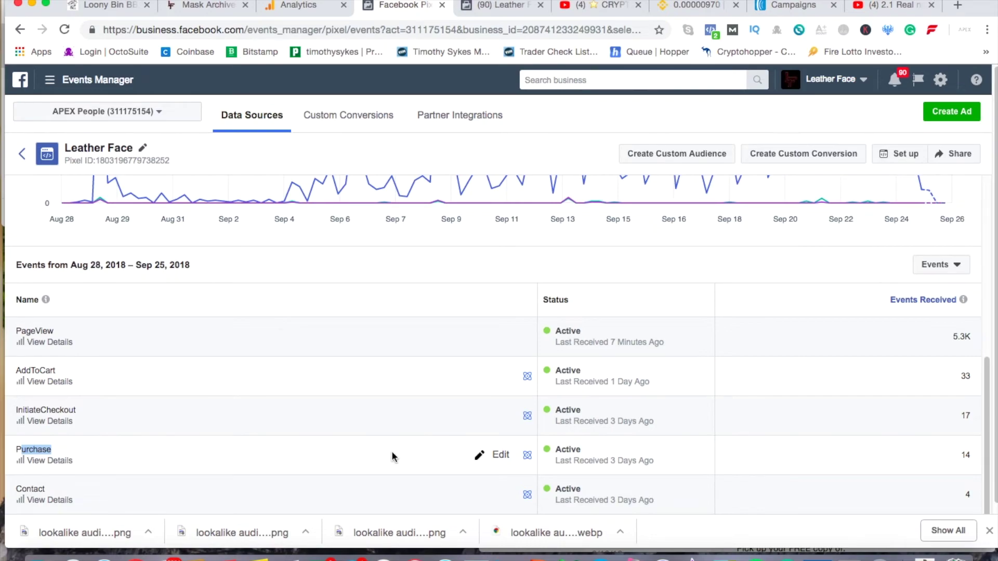
# Step: Review the pixel's activity chart for PageView, AddToCart and InitiateCheckout from August 28 to September 26 over all available days
pyautogui.scroll(2, 393, 457)
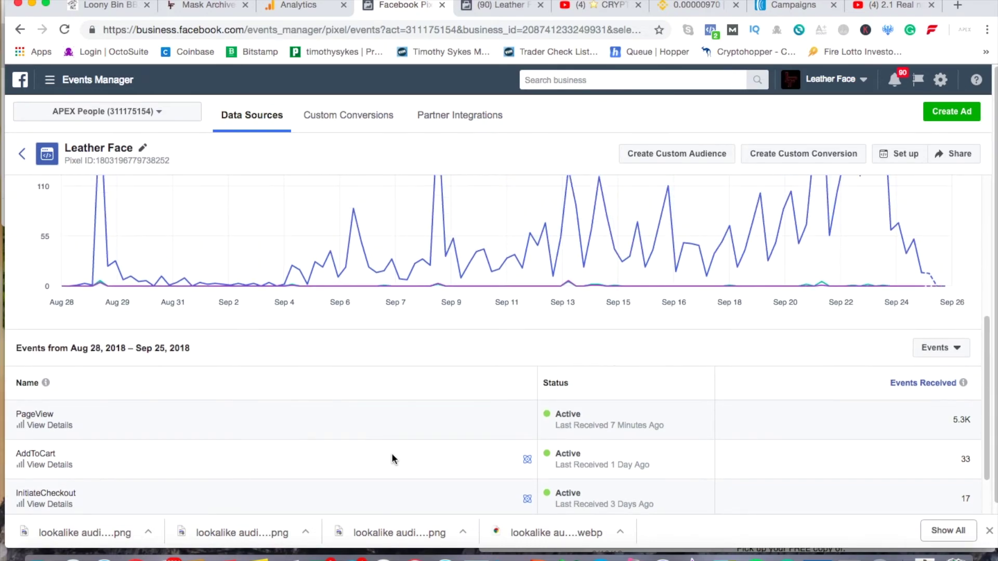
pyautogui.scroll(-1, 392, 458)
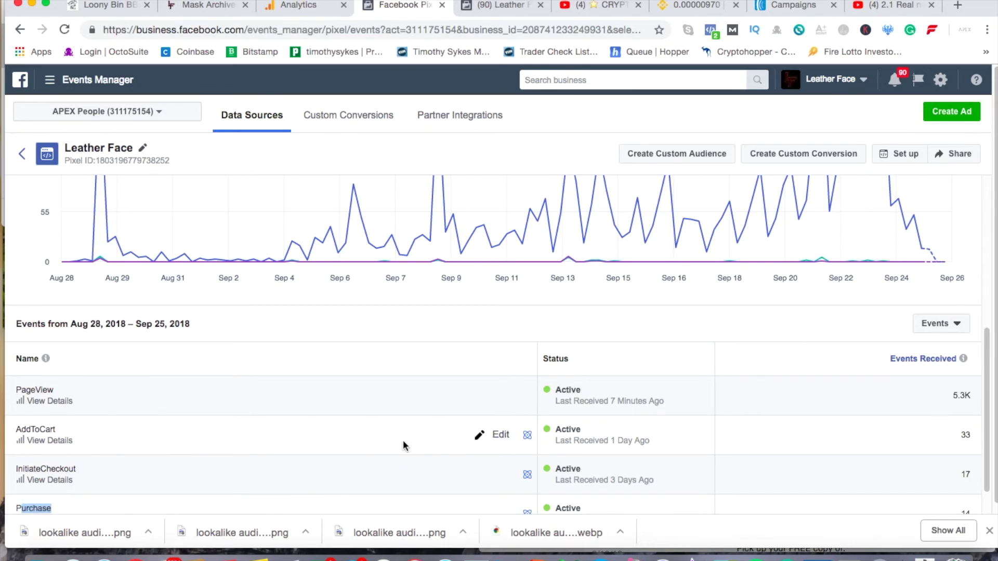
pyautogui.scroll(2, 404, 440)
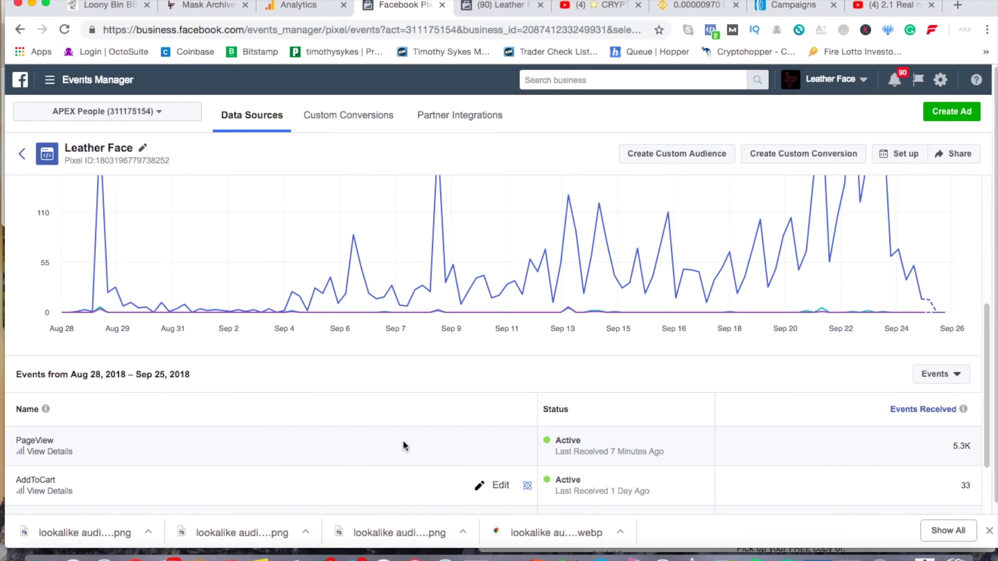
pyautogui.scroll(2, 403, 442)
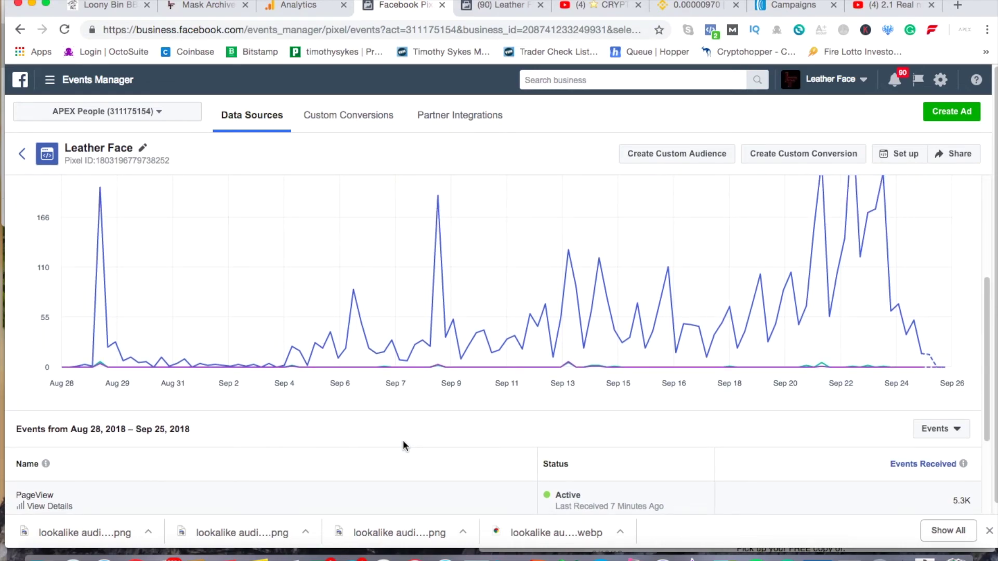
pyautogui.scroll(2, 403, 440)
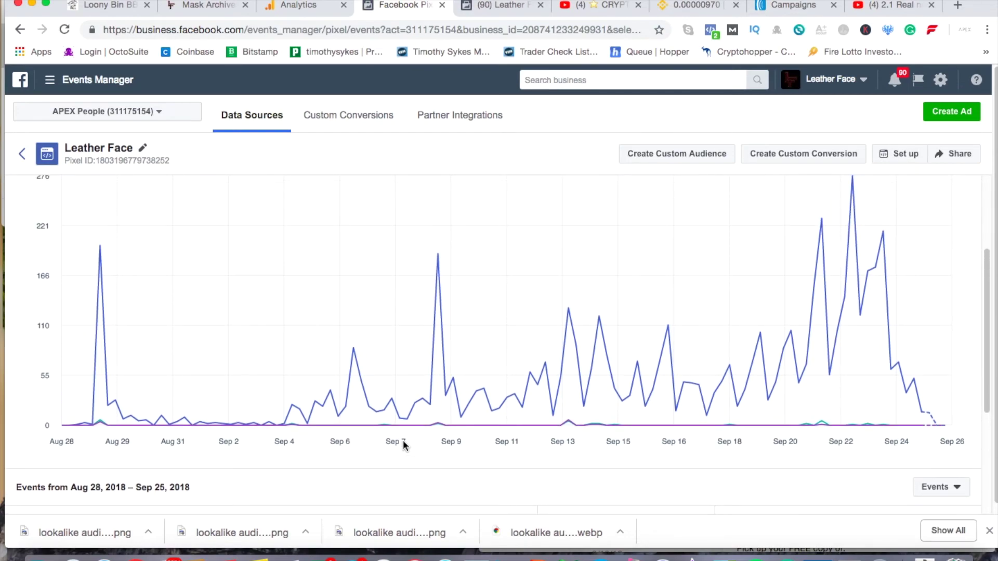
pyautogui.scroll(3, 403, 439)
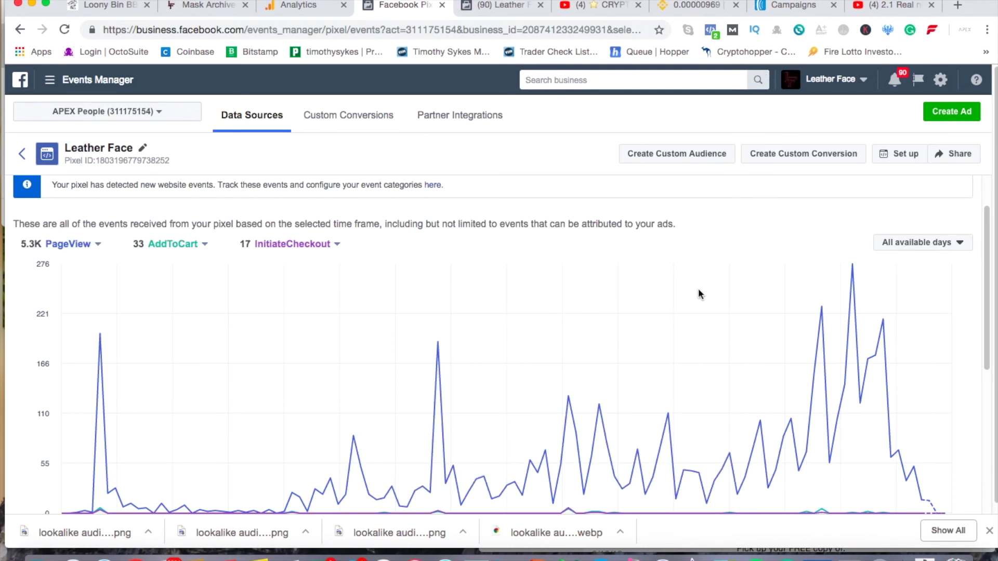
pyautogui.scroll(-1, 683, 305)
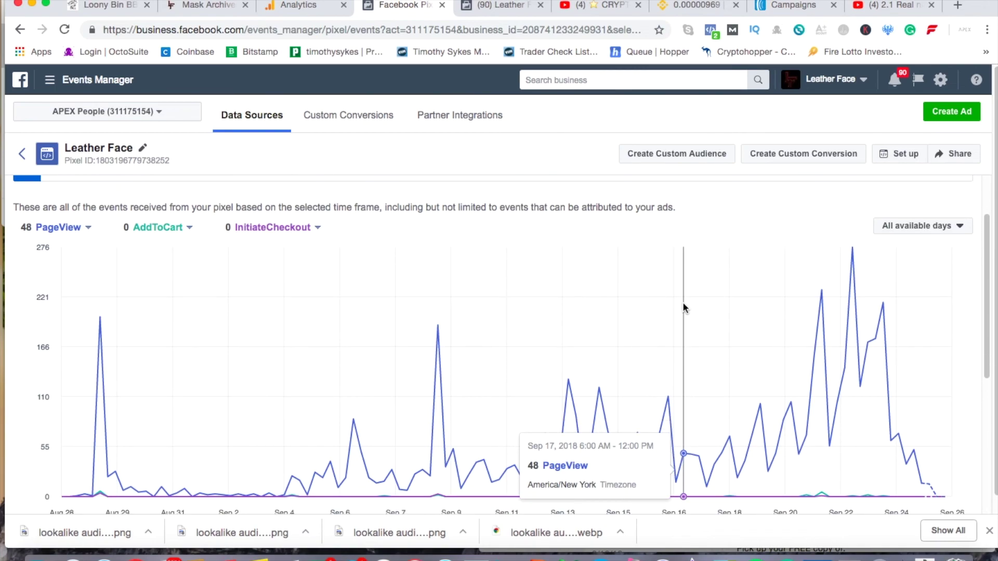